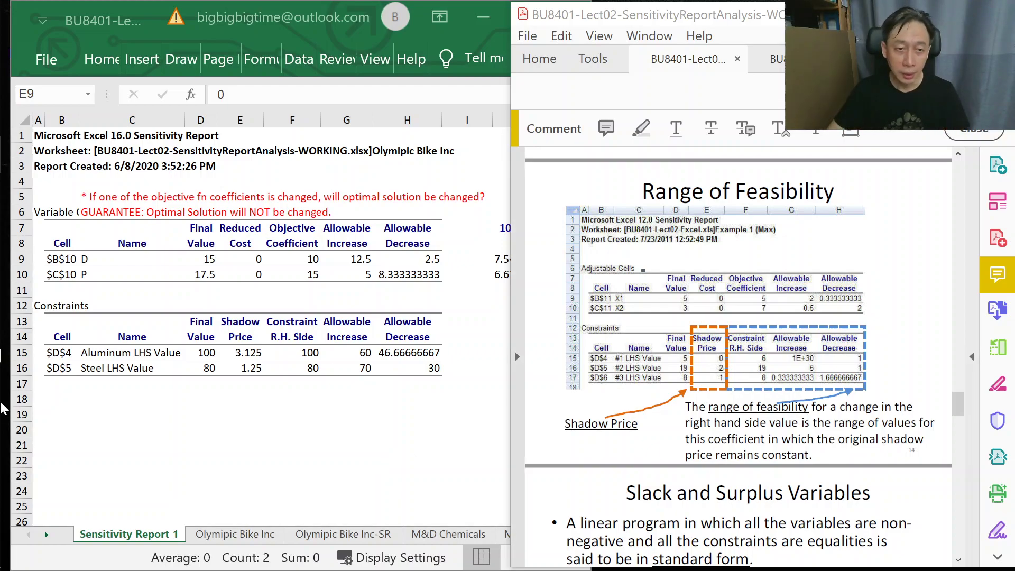
Bring Excel in front of the PDF slides and highlight the Variable Cells and Constraints tables
click(85, 397)
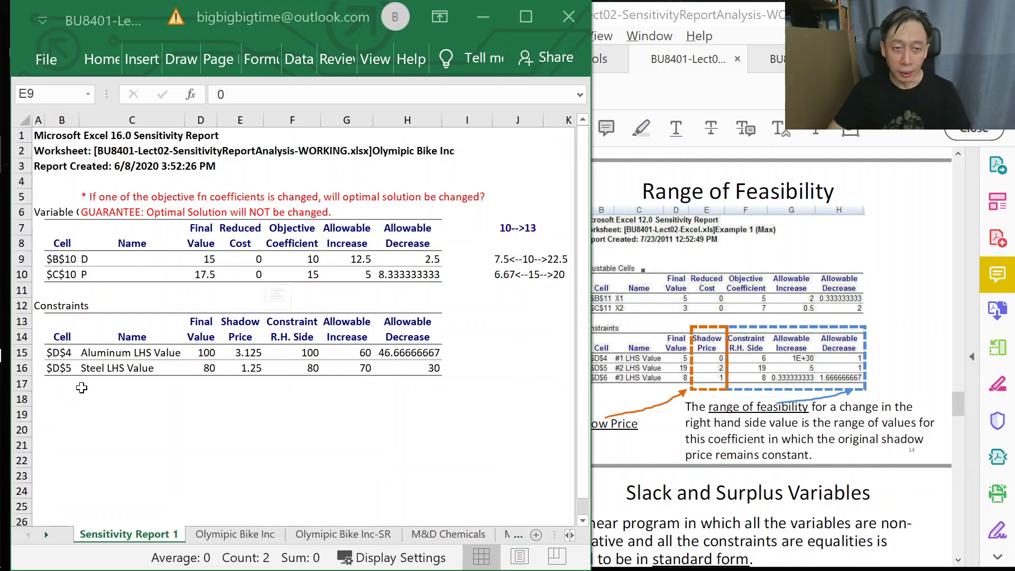
click(81, 387)
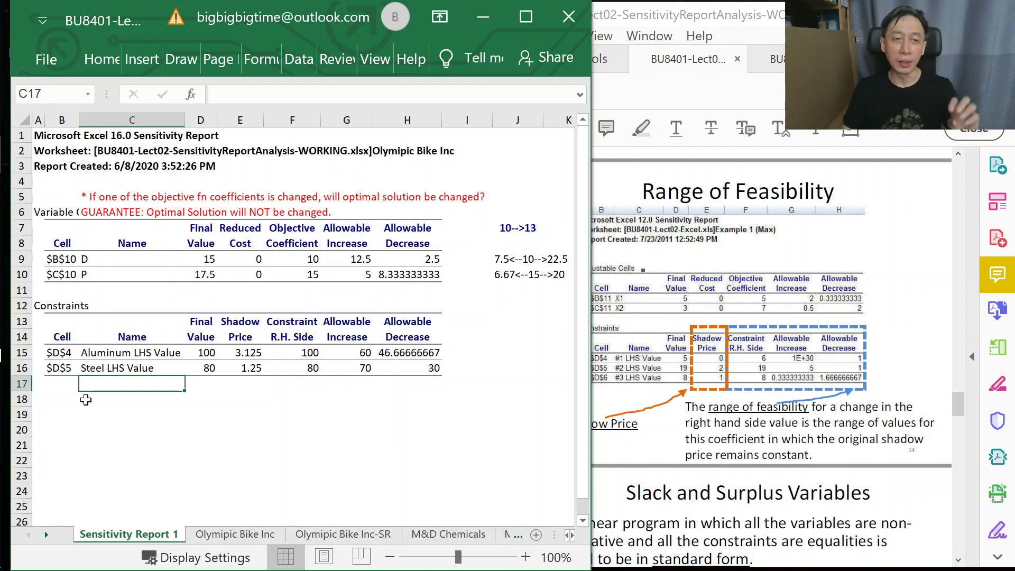
mouse_move(67, 203)
mouse_down()
mouse_move(434, 289)
mouse_move(435, 278)
mouse_up()
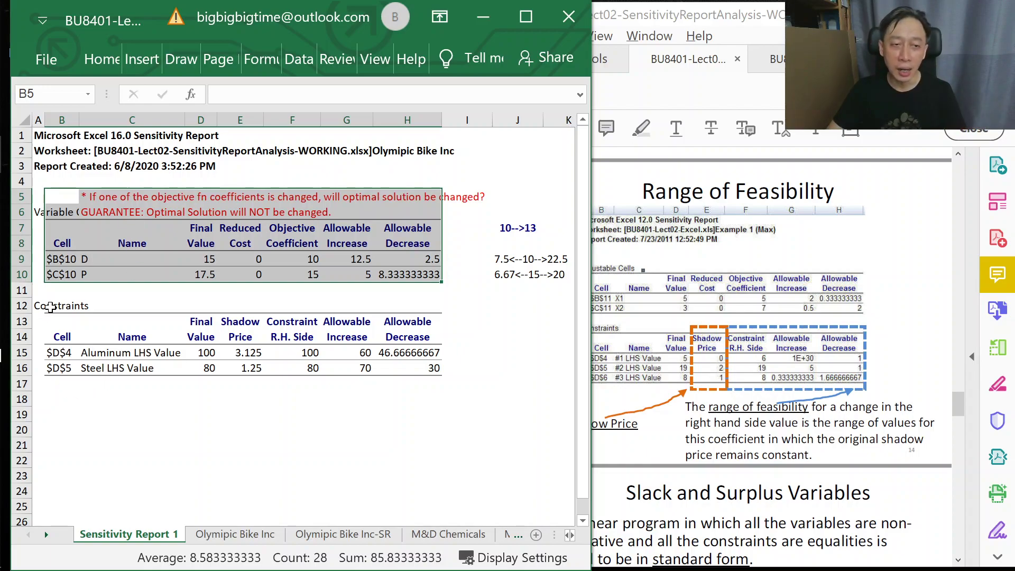
drag(51, 307, 475, 391)
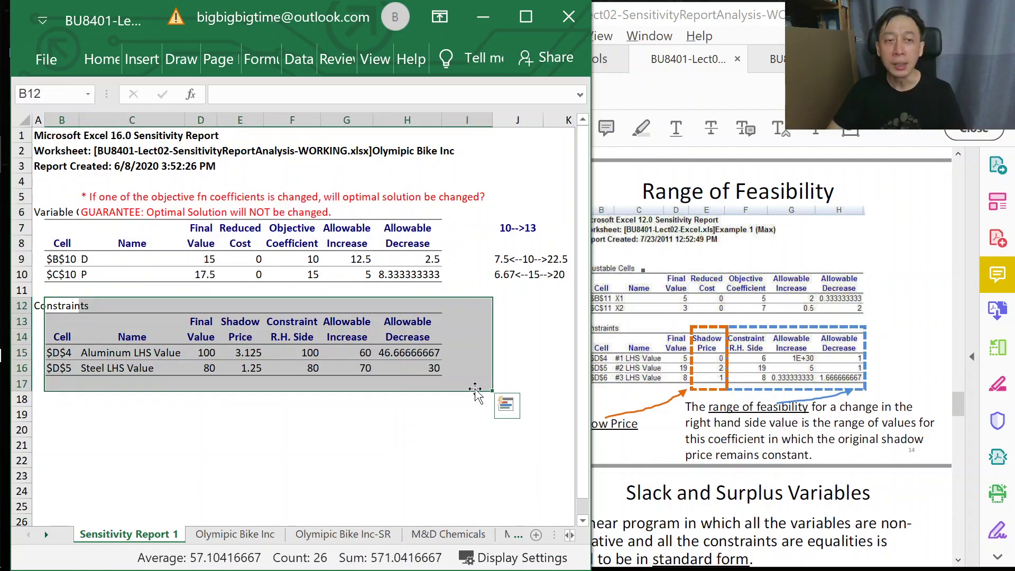
Enter the note '* If one of the RHS value changed, how much will the optimal value change' in C18
click(98, 401)
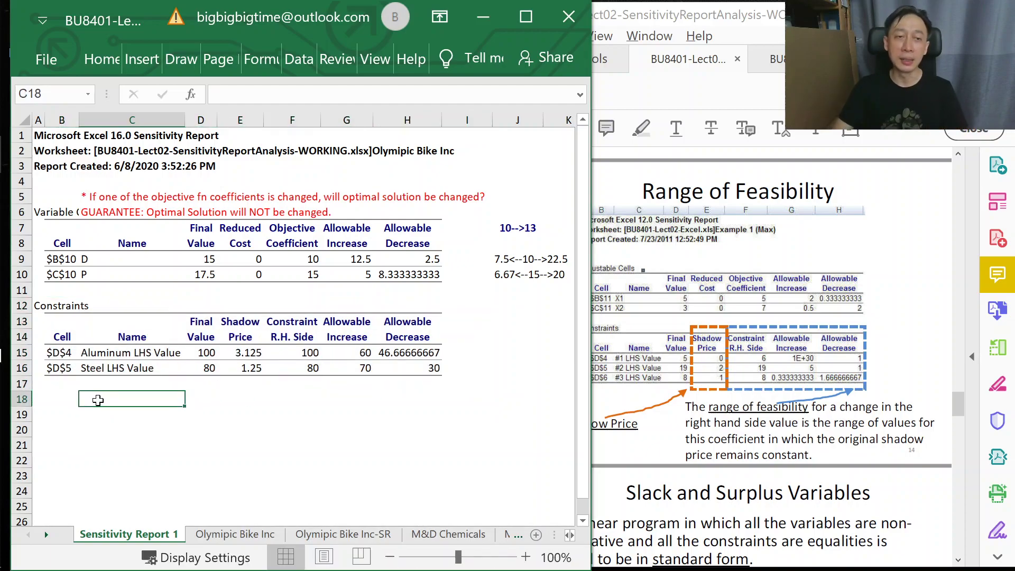
text(*)
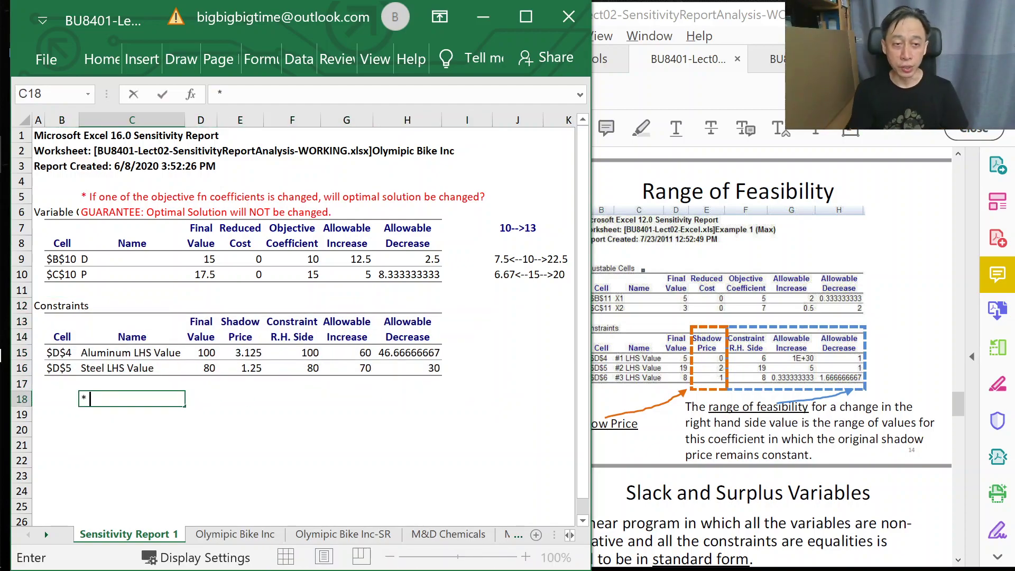
text( If )
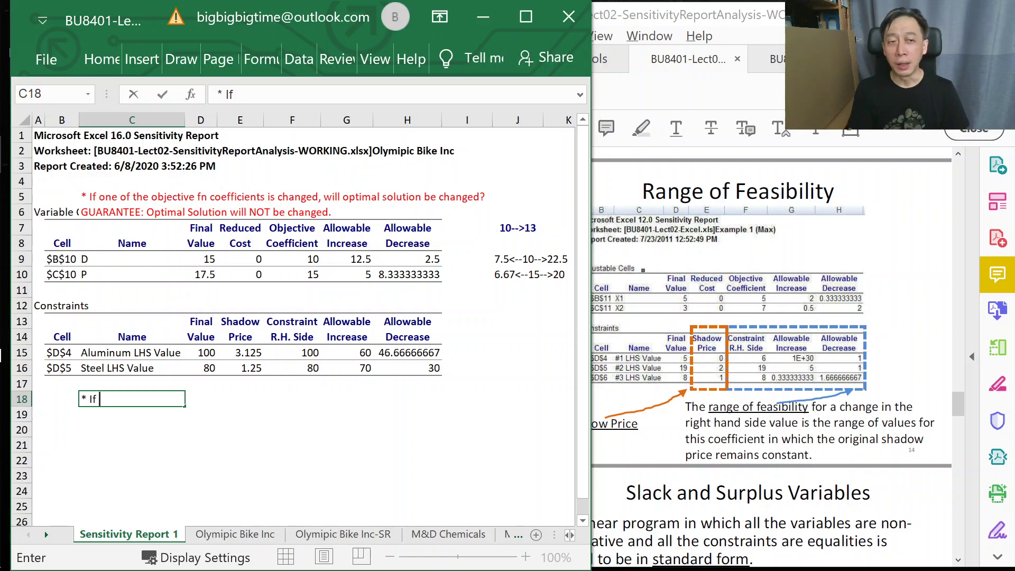
text(one of the RHS va)
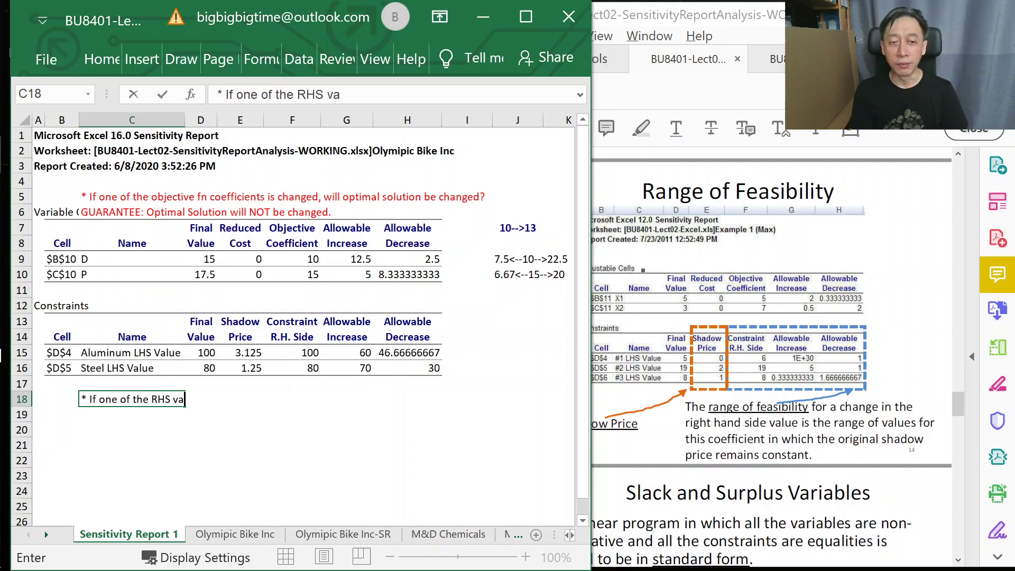
text(lue is h)
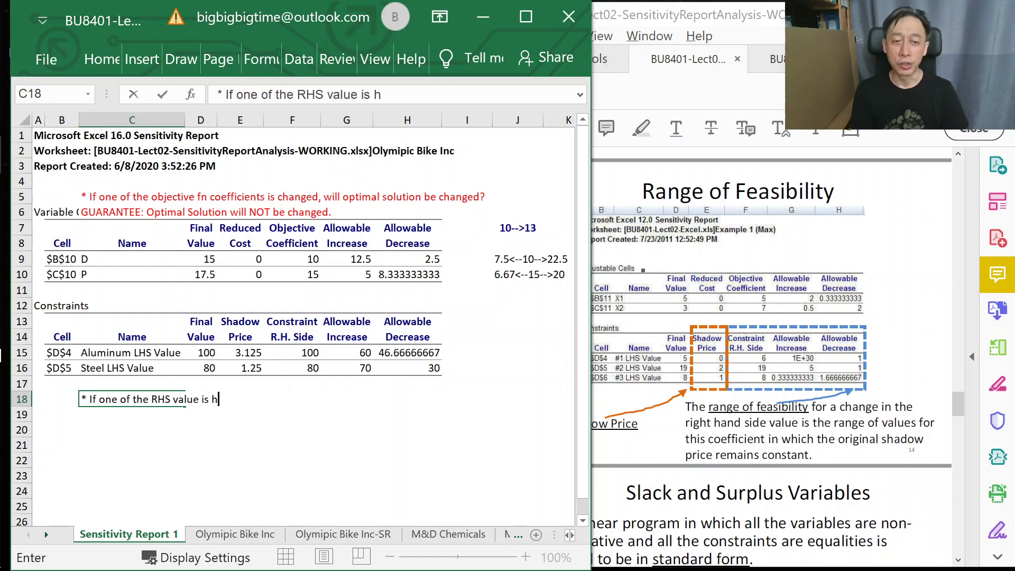
key(BackSpace)
text(changed, h)
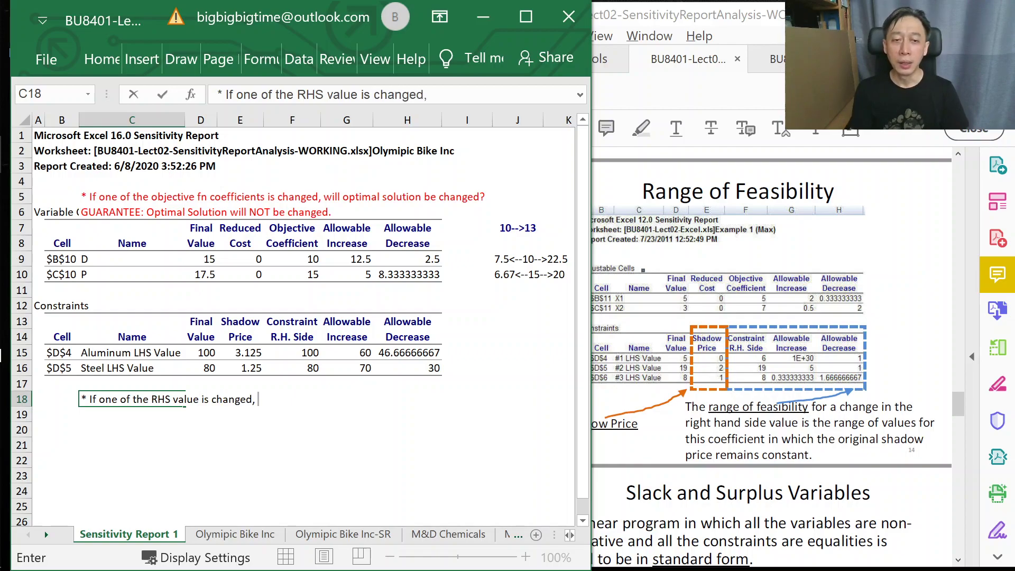
text(ow much will t)
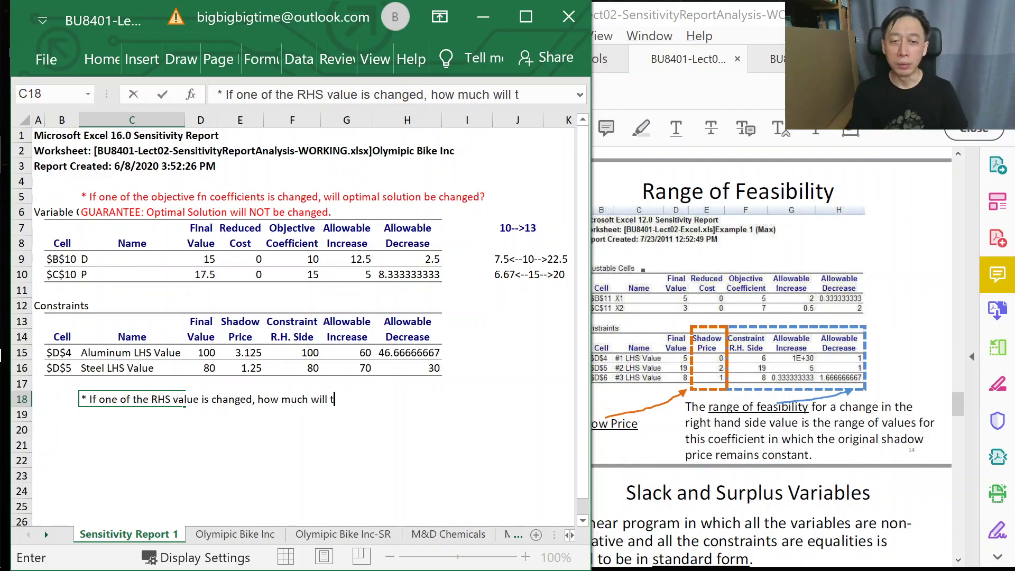
text(he optimal valu)
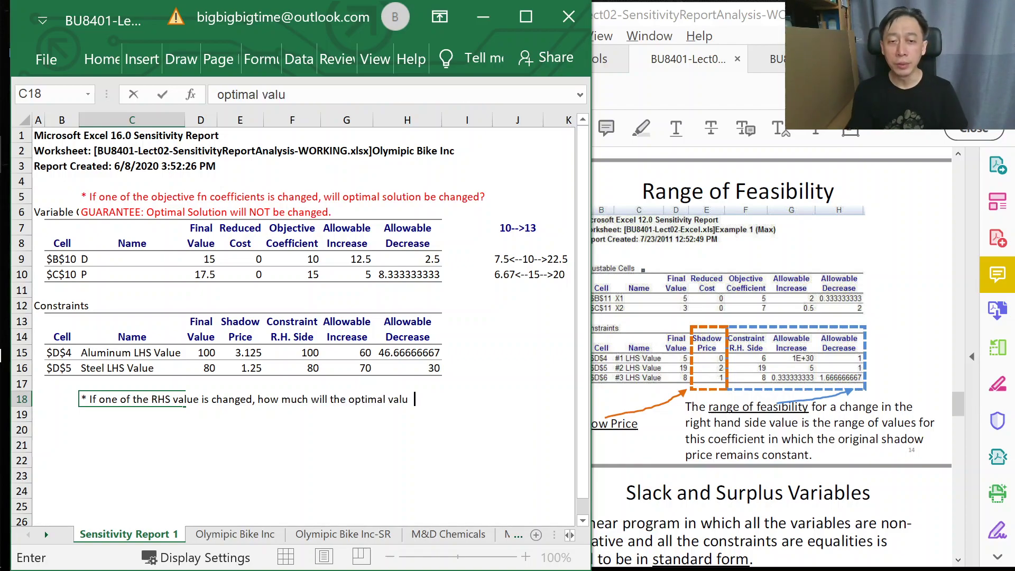
text(e change?)
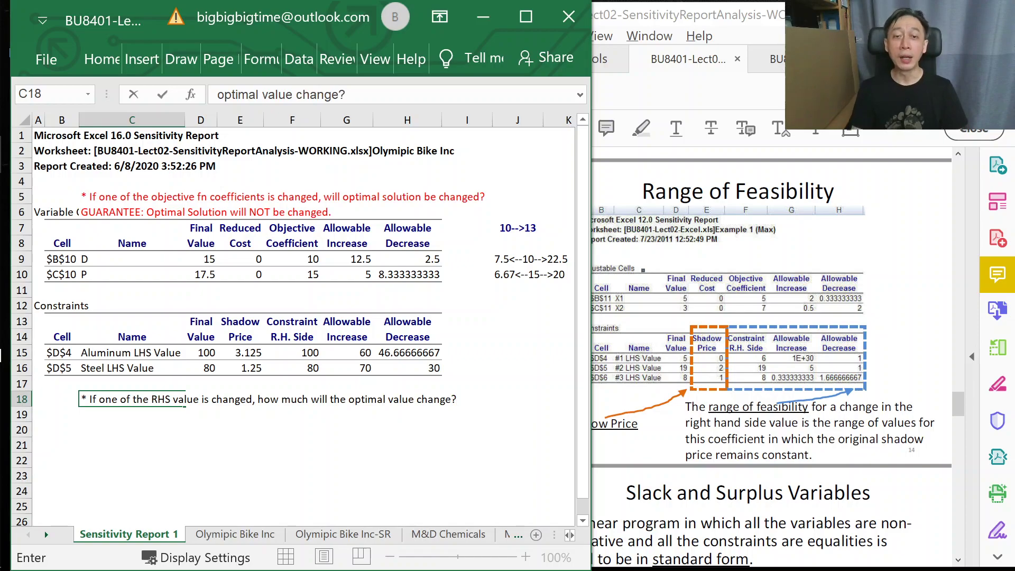
key(Return)
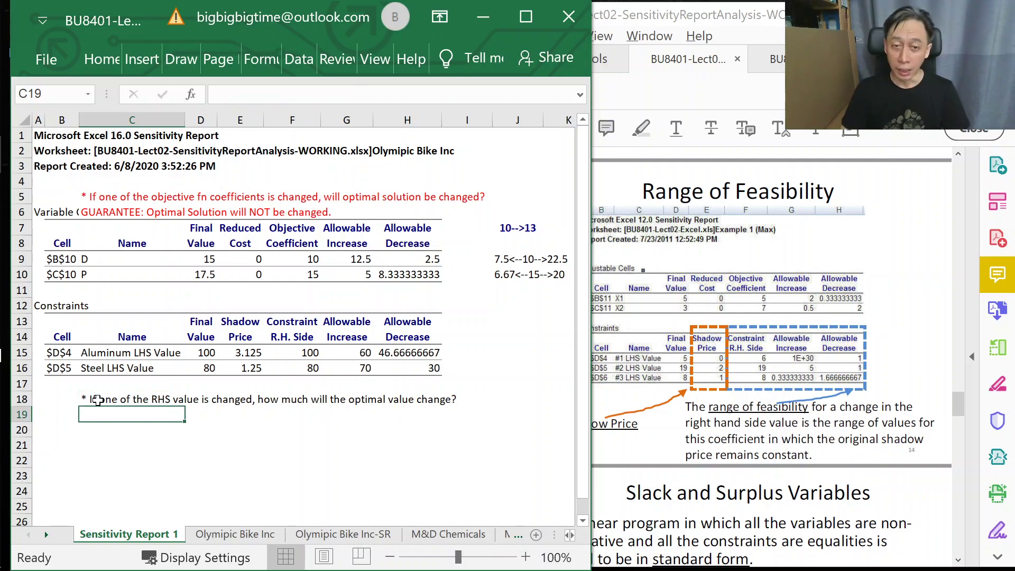
Color the C18 question's font red
click(98, 400)
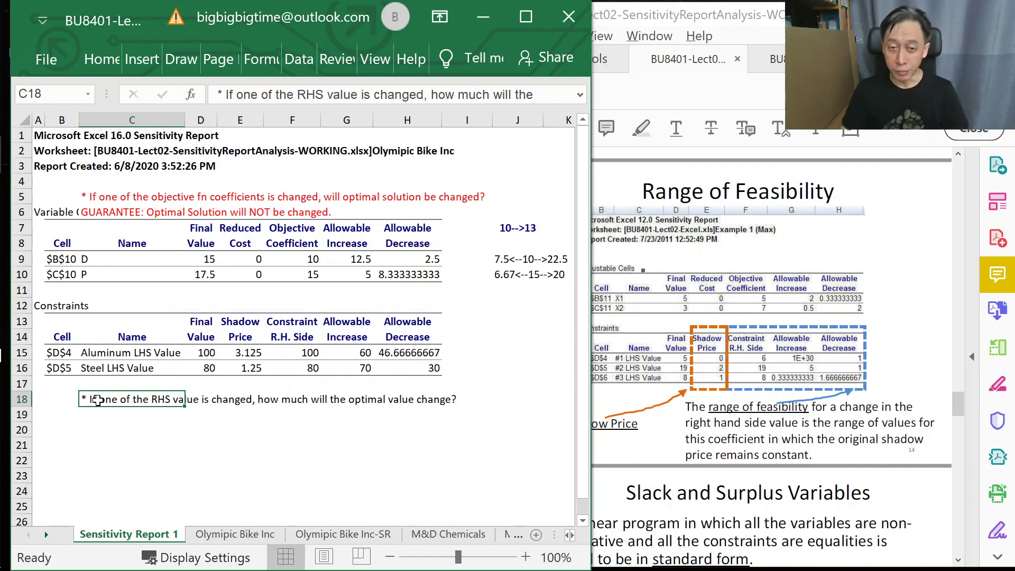
click(102, 60)
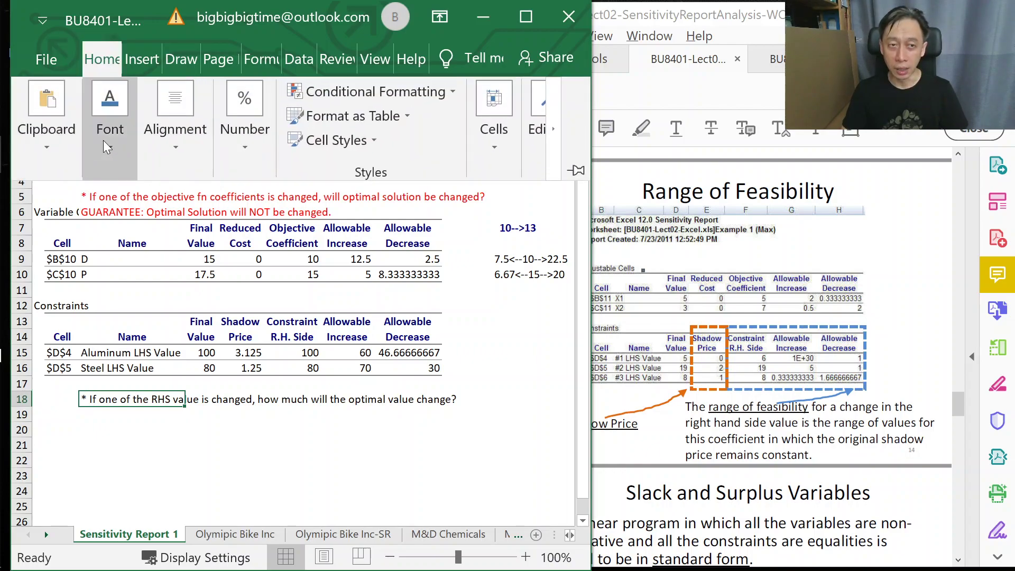
click(122, 148)
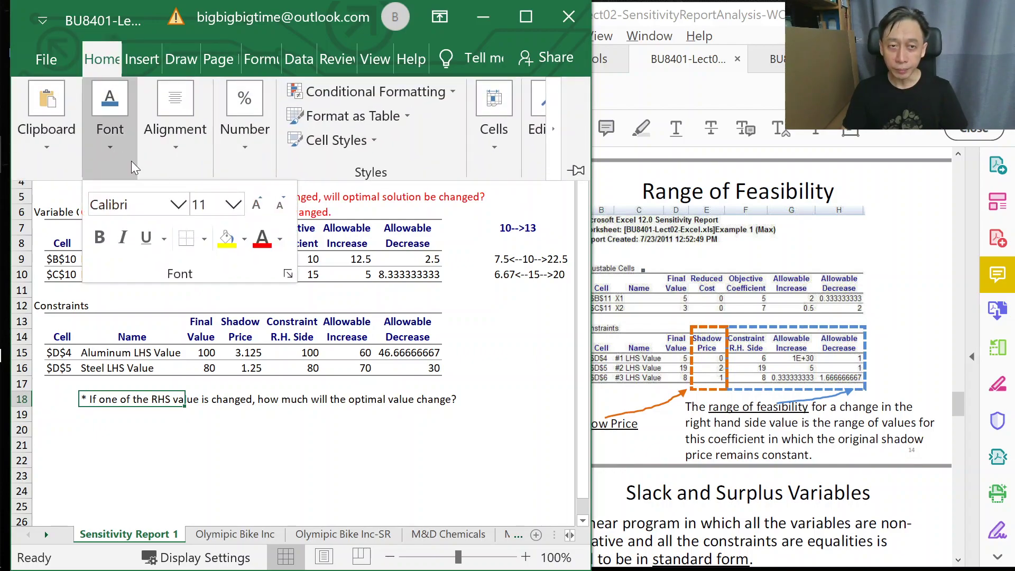
click(264, 240)
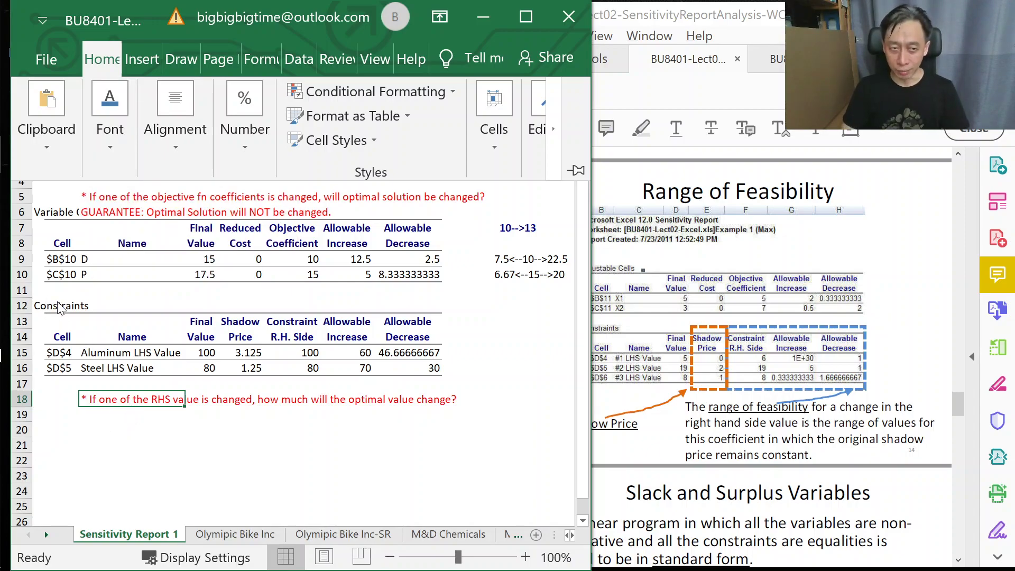
Enter 'GUARANTEE: Shadow Price is still VALID.' in C19
click(95, 415)
text(GU)
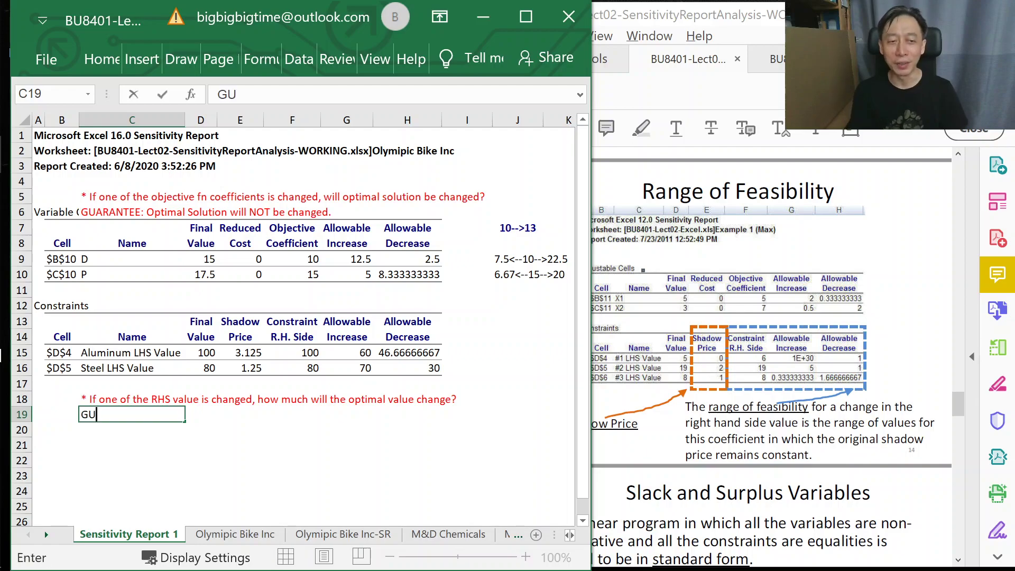
text(ARANTEE:)
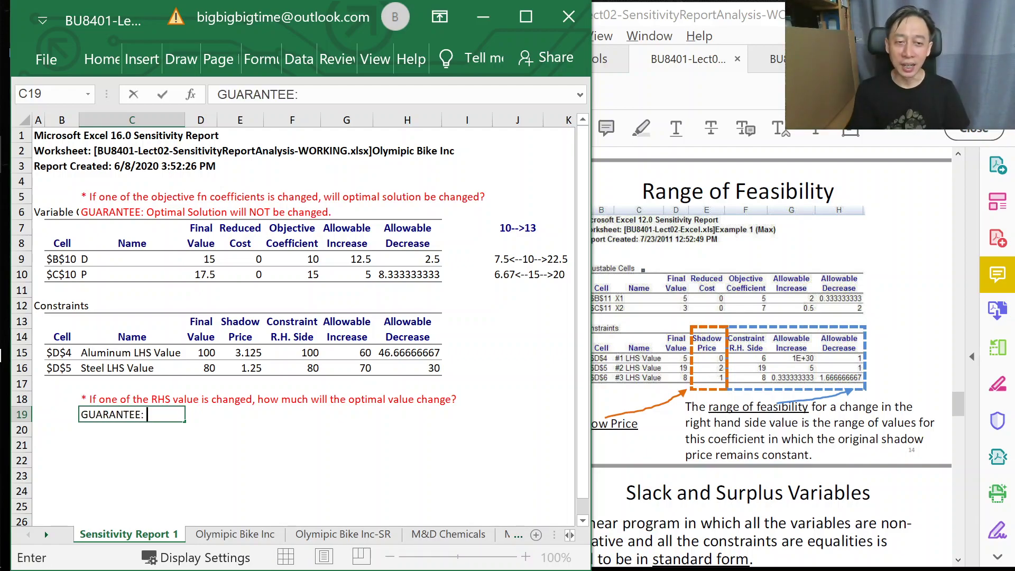
text(  Shadow Pr)
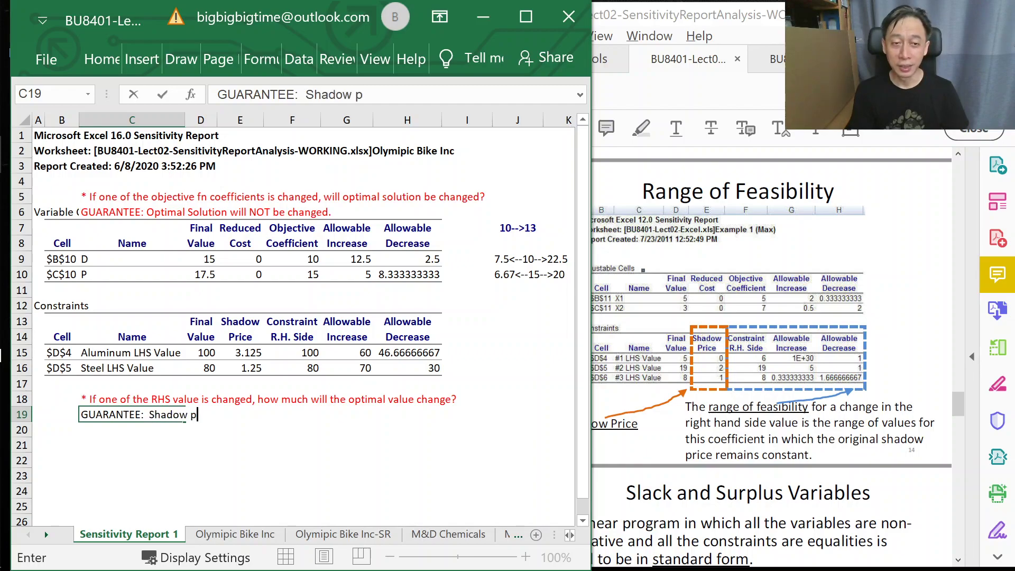
text(ice is)
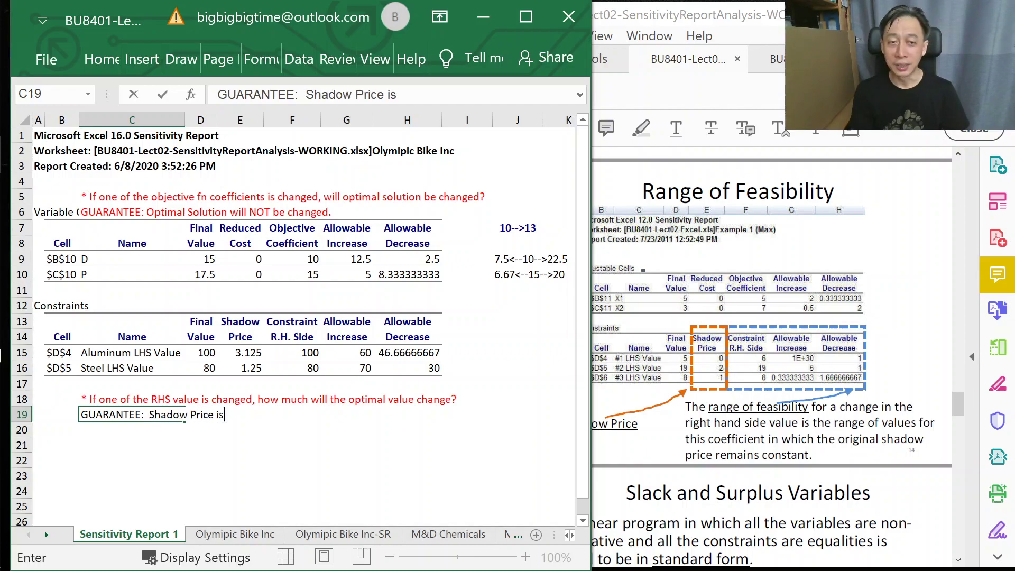
text( still VALID)
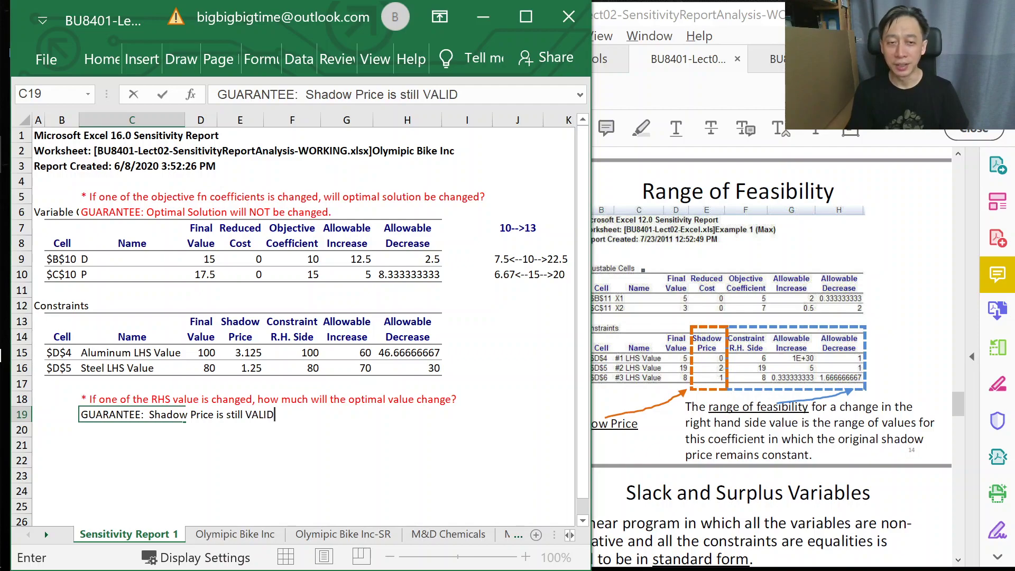
text(.)
key(Return)
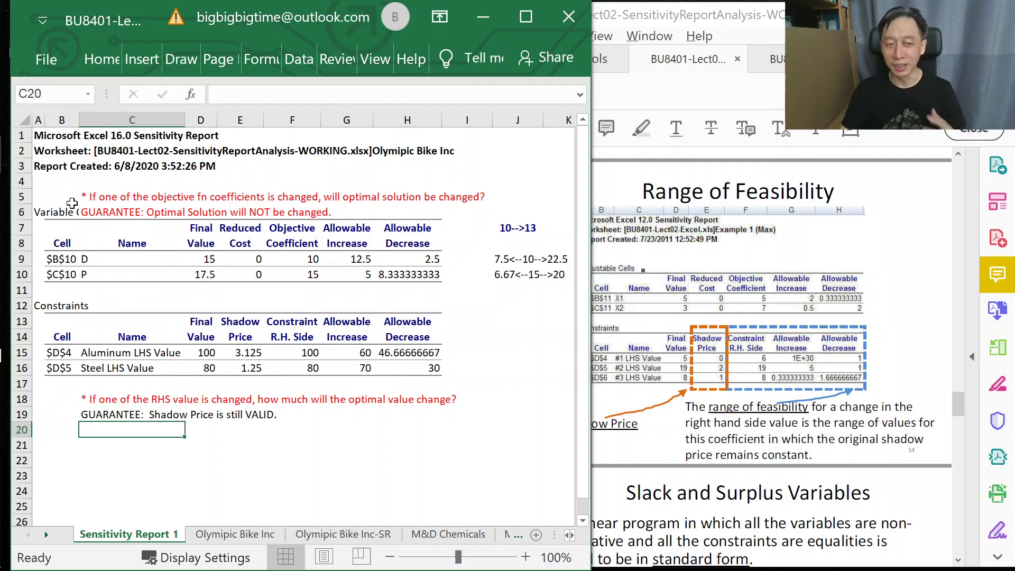
Color the C19 note red and collapse the ribbon
click(95, 414)
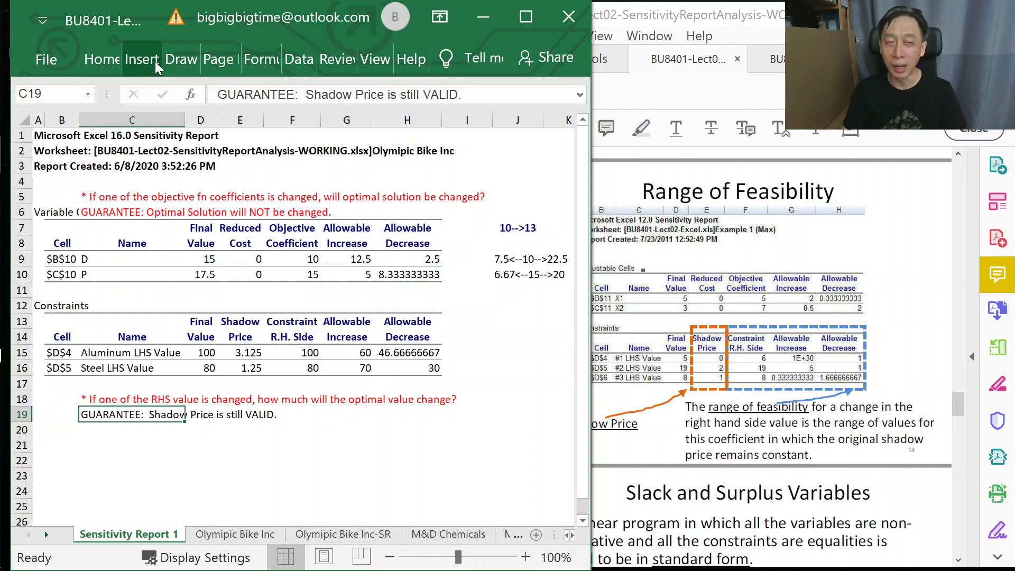
click(115, 56)
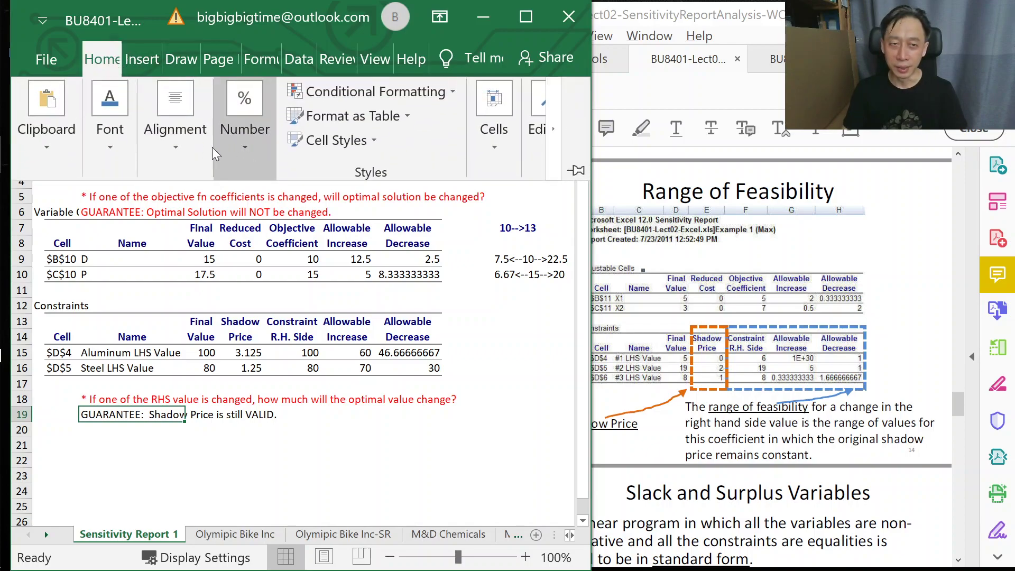
click(109, 137)
click(263, 239)
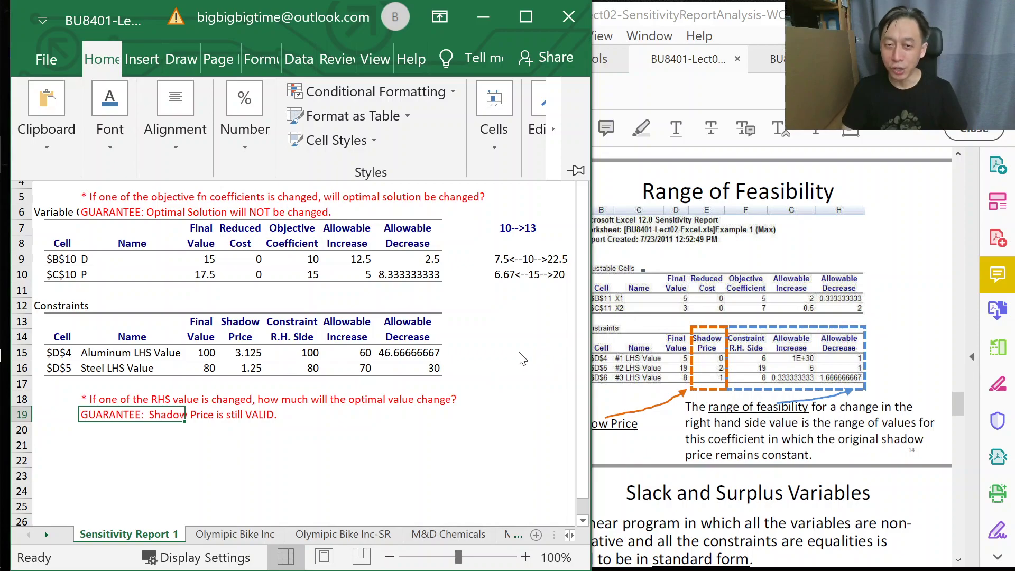
key(ctrl+F1)
click(504, 352)
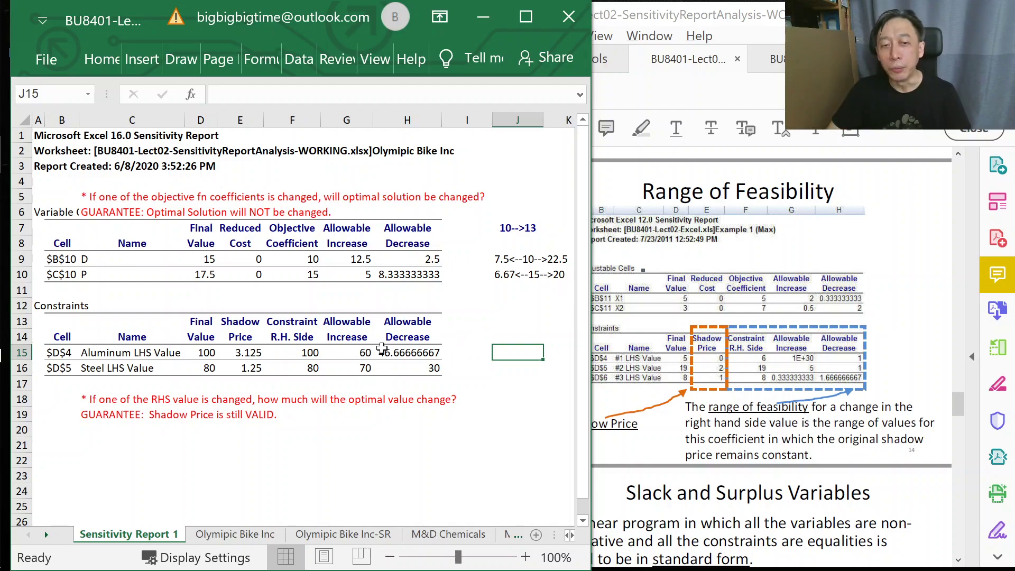
Enter the aluminum RHS range 53.33<--100-->160 in J15 and widen the Excel window
click(354, 353)
click(406, 353)
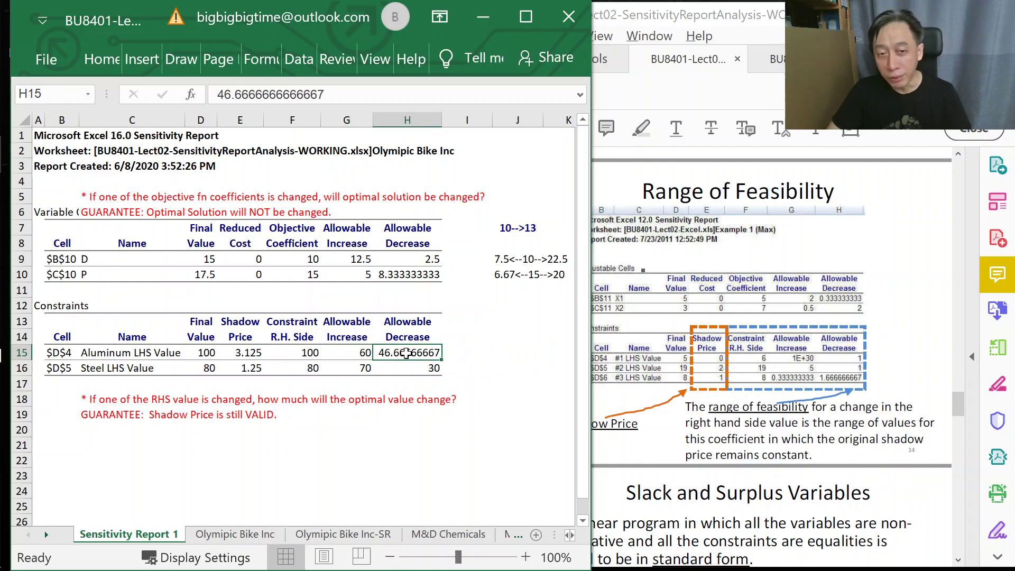
click(507, 355)
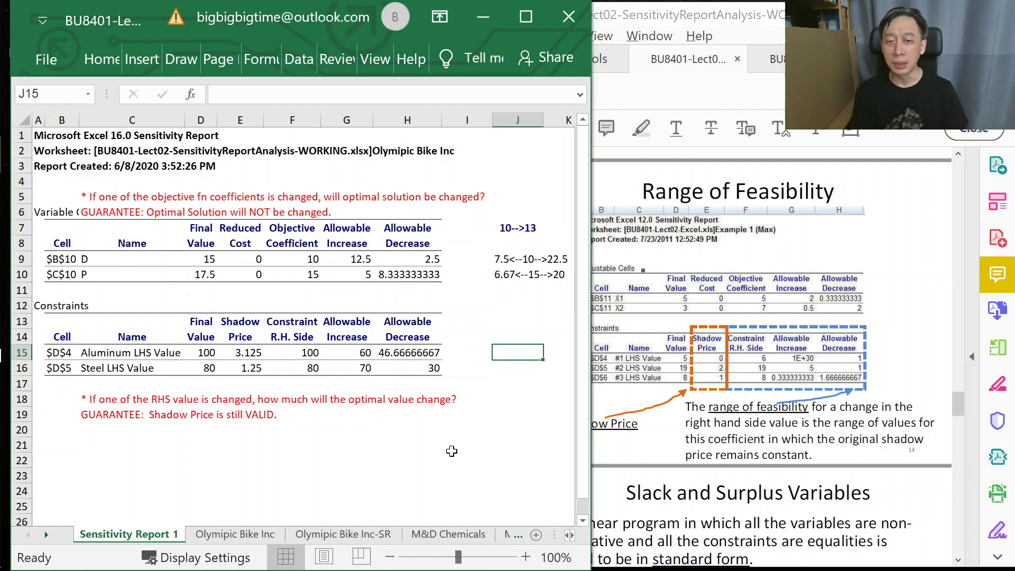
text(100)
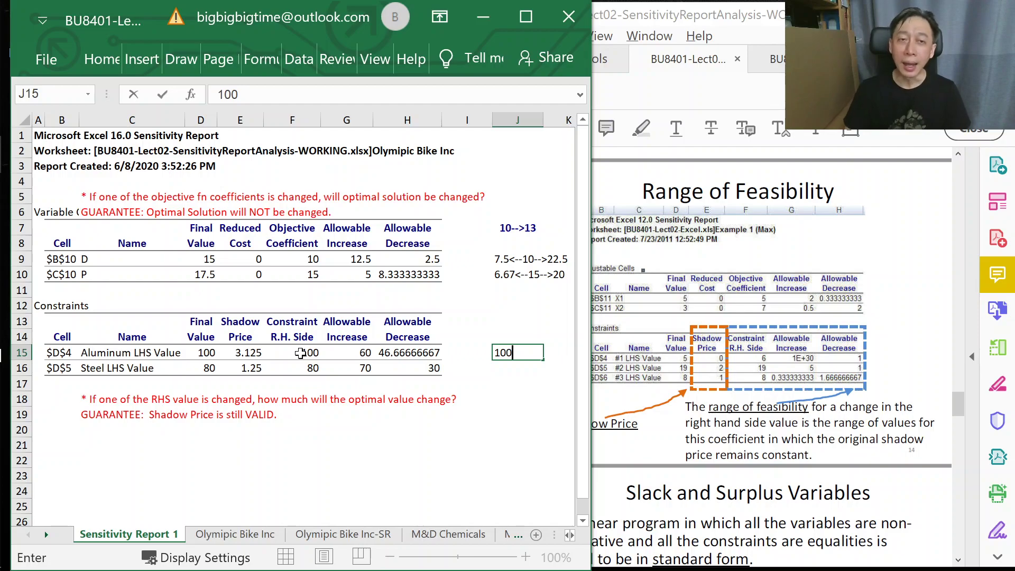
click(204, 94)
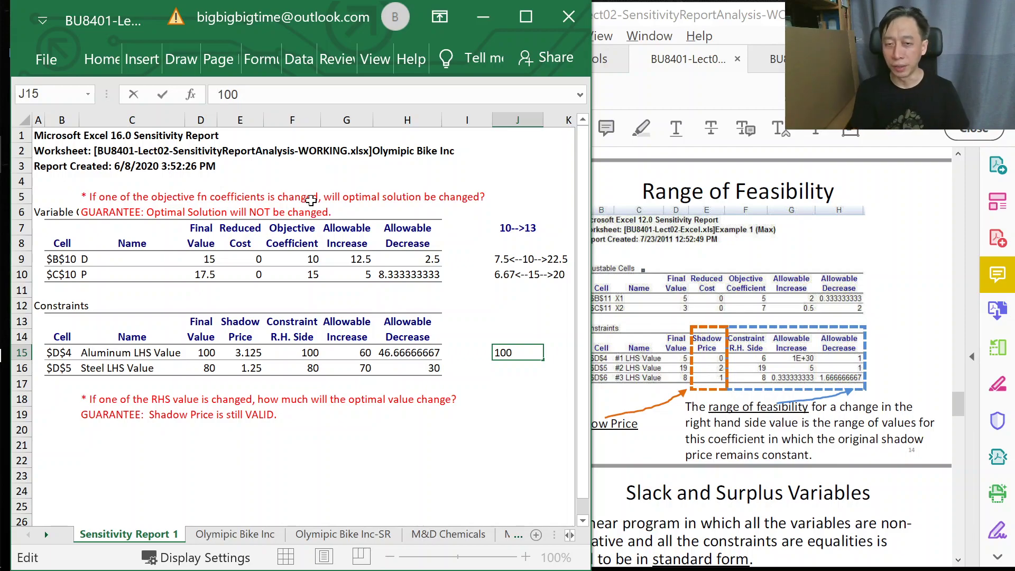
text(5)
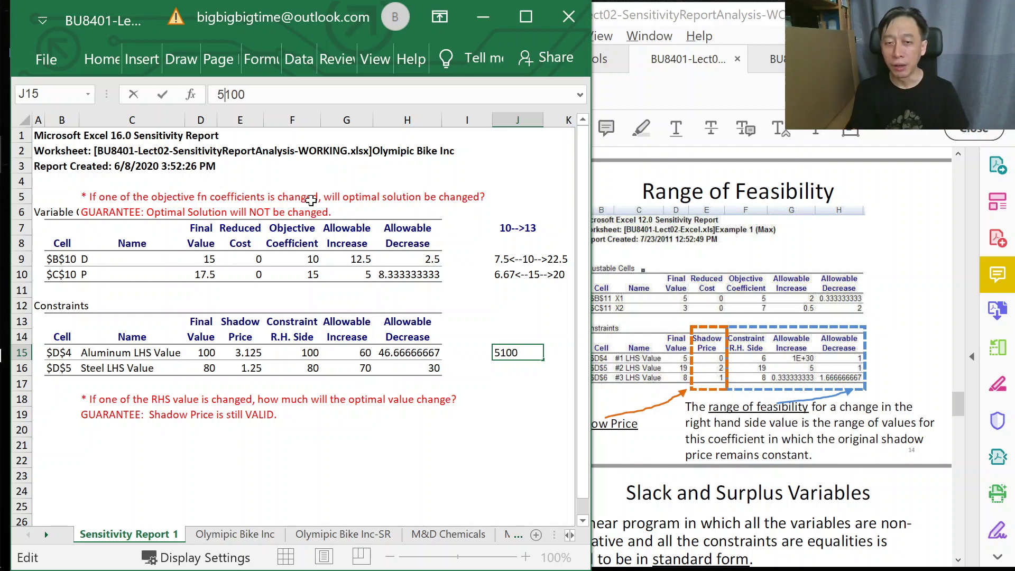
text(3.33)
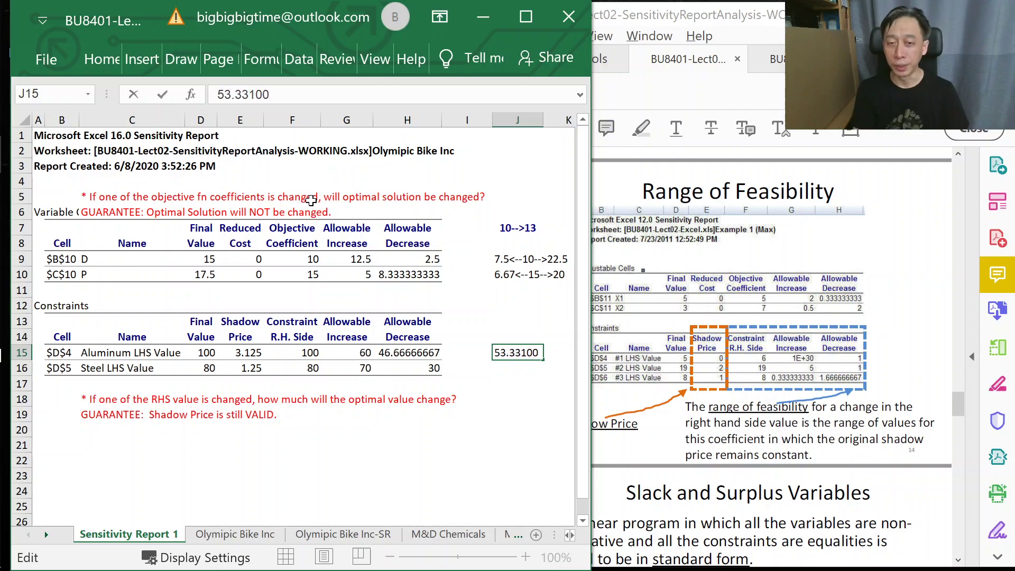
text(<--)
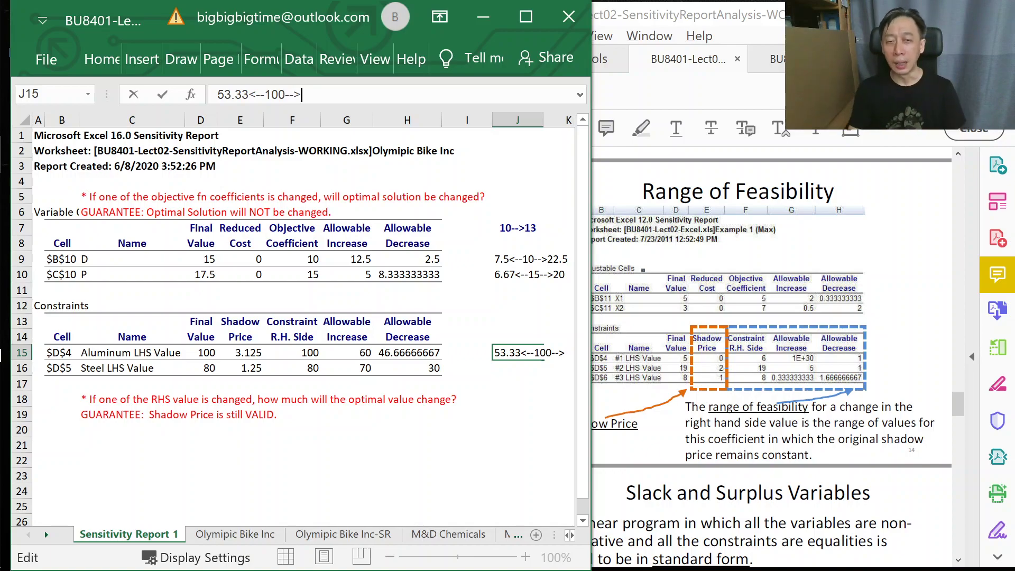
text(160)
key(Return)
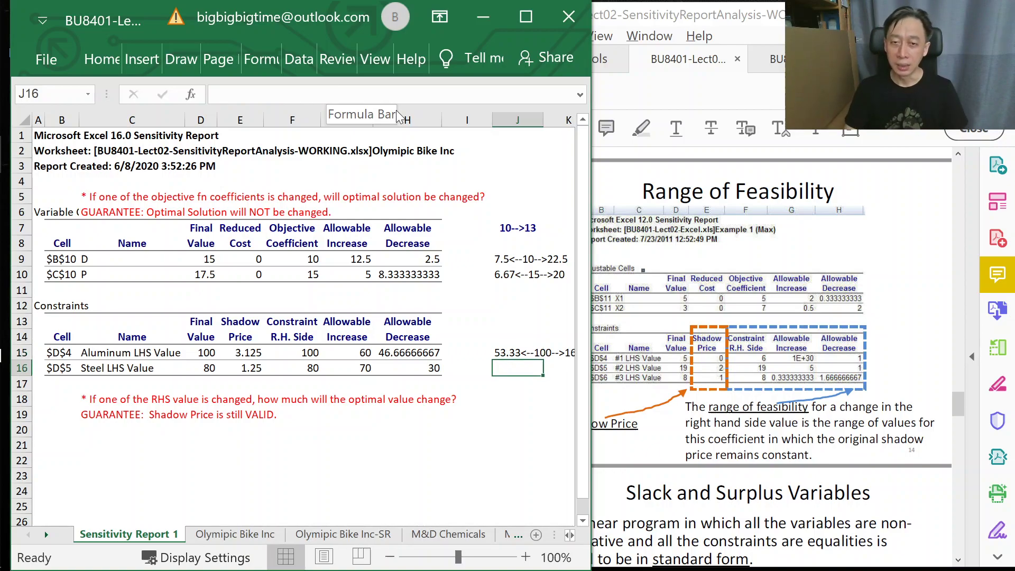
drag(597, 196, 616, 196)
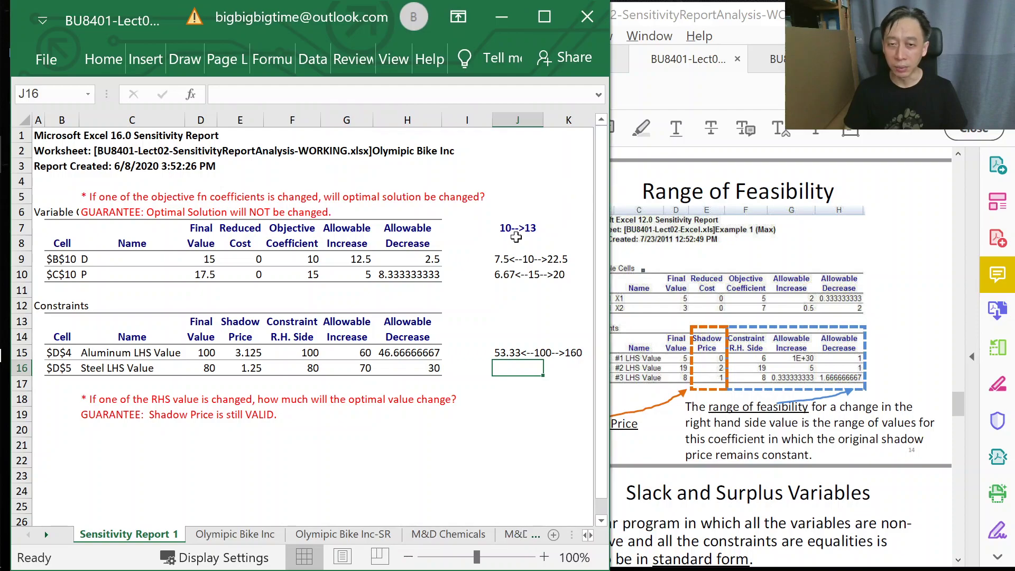
click(408, 352)
click(479, 354)
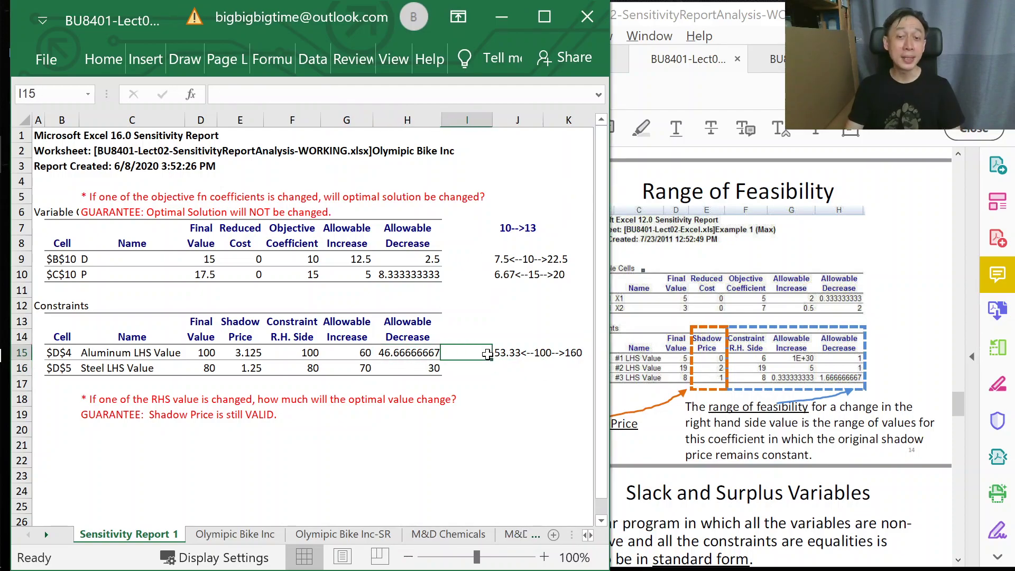
click(157, 414)
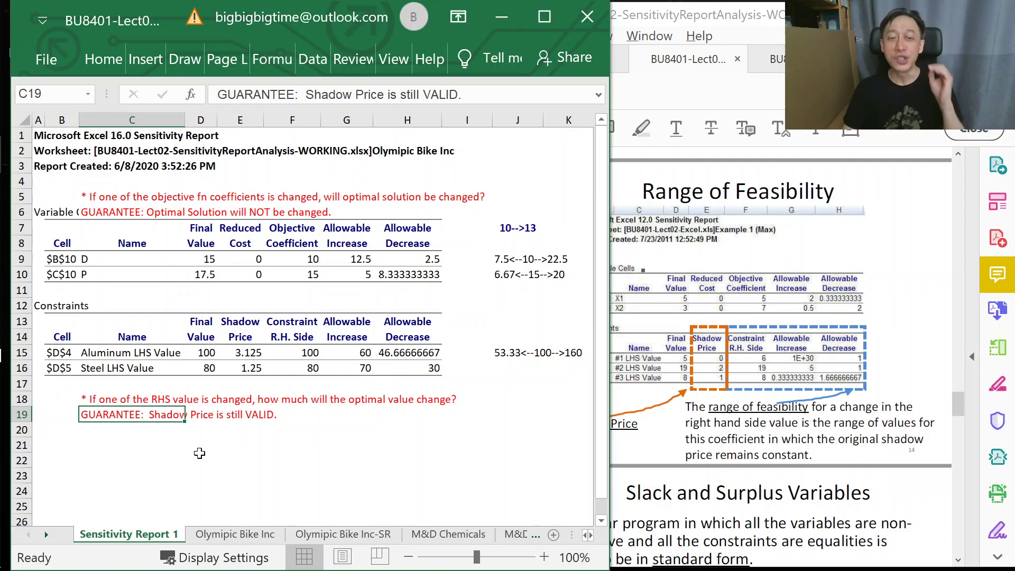
click(230, 354)
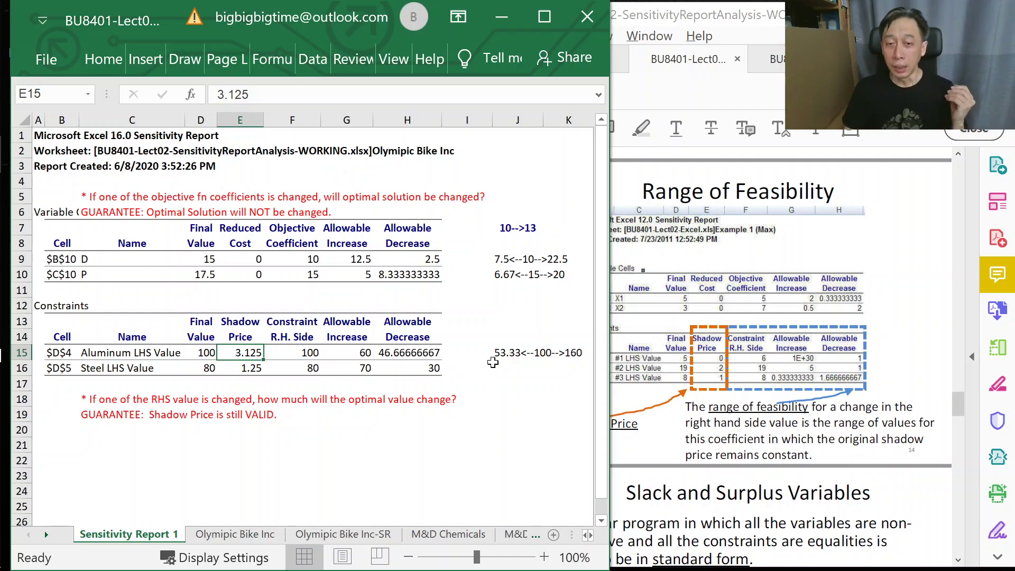
click(305, 353)
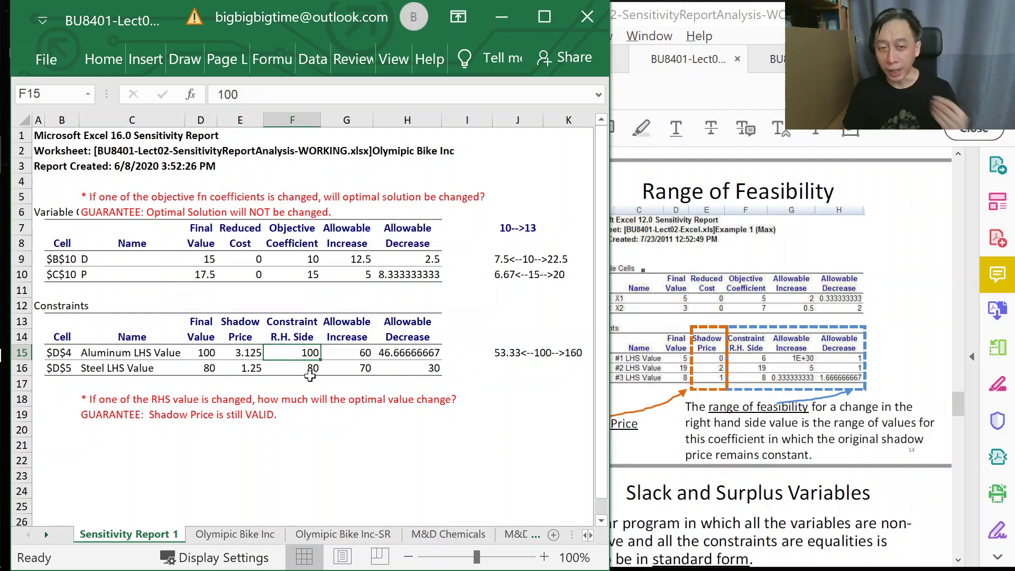
click(249, 352)
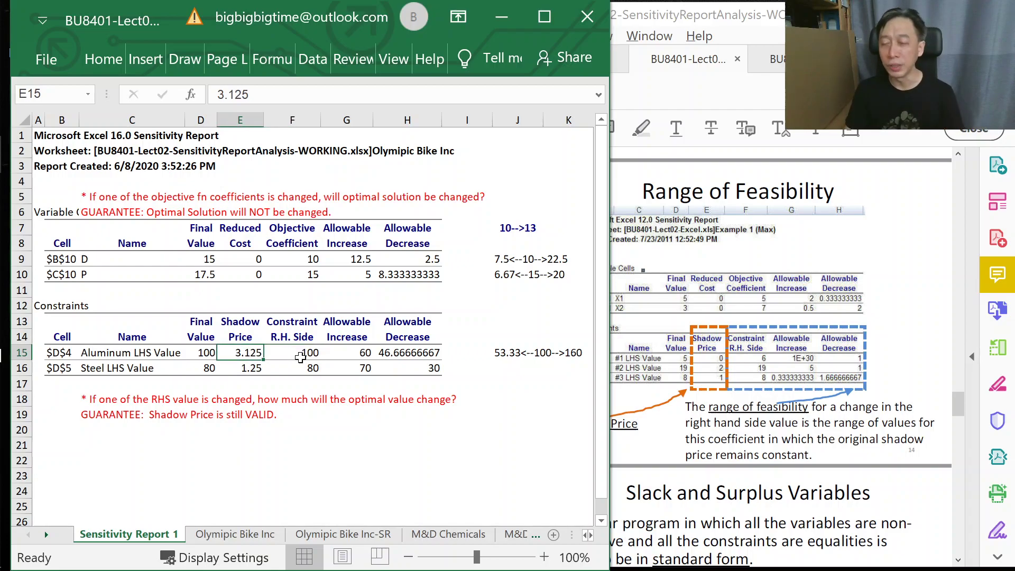
click(538, 353)
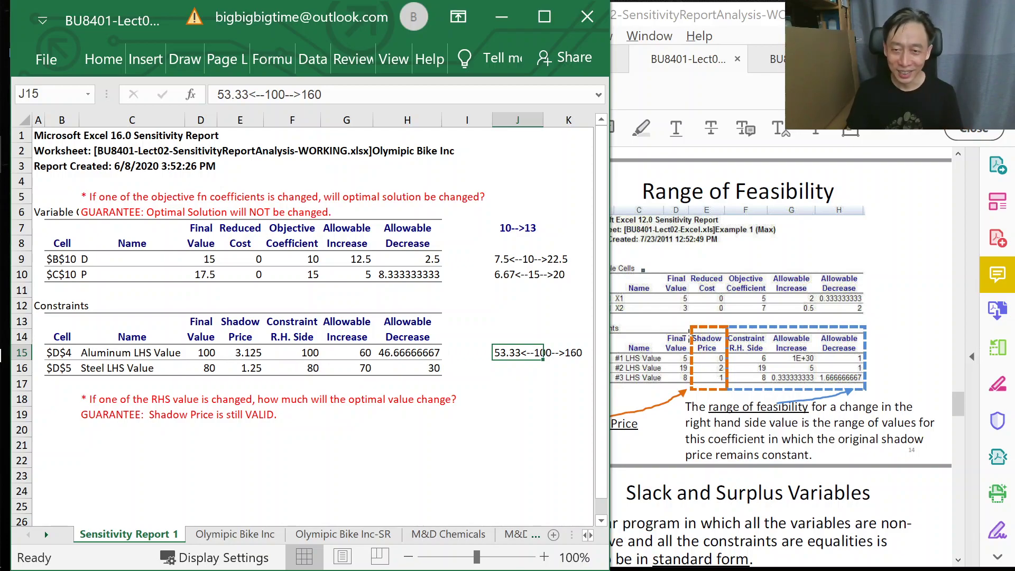
drag(240, 321, 245, 379)
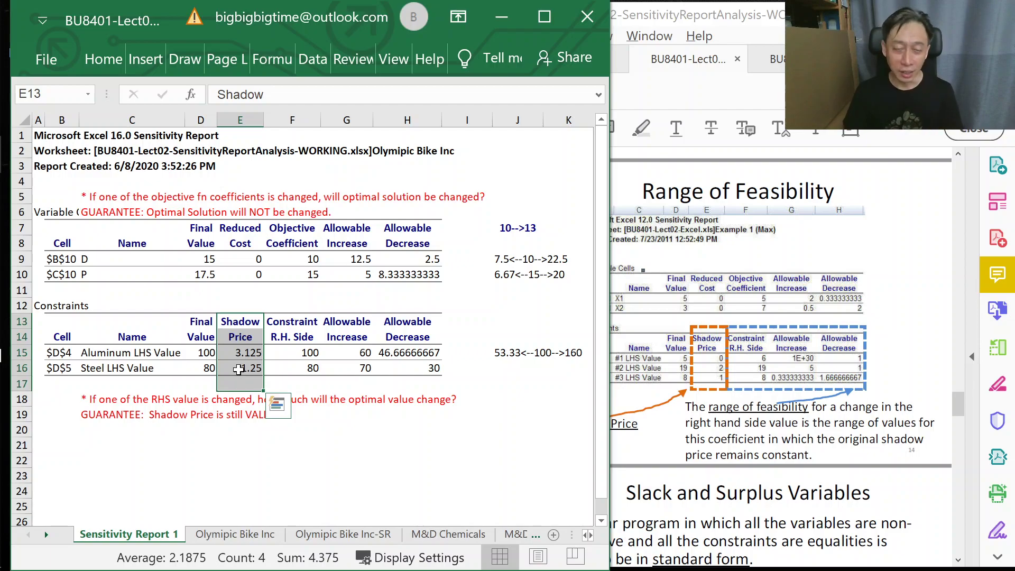
click(233, 326)
drag(233, 326, 245, 370)
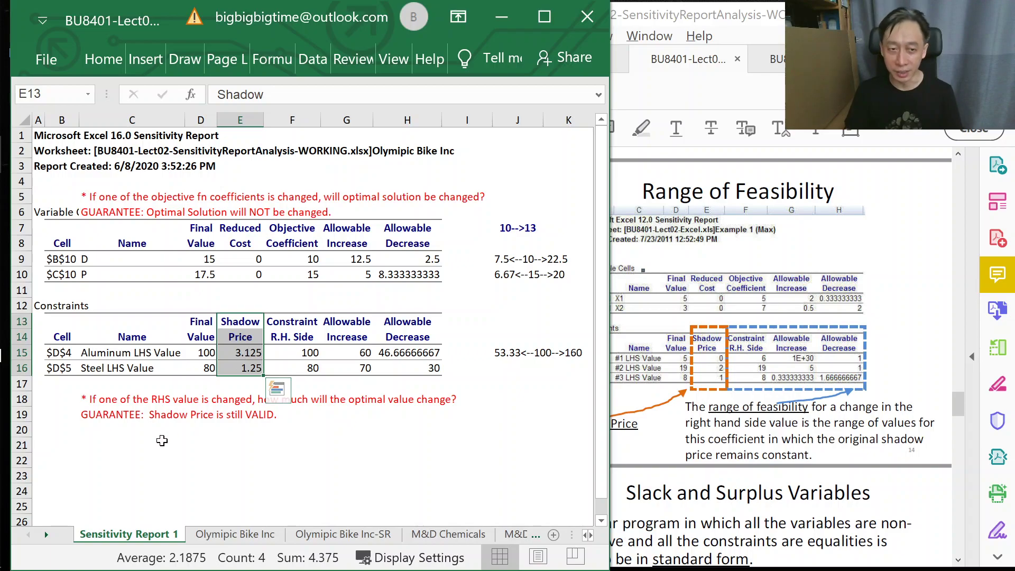
click(95, 431)
Define Shadow Price in C20 as increase in optimal value (y) per unit INCREASE in RHS (x)
text(Sha)
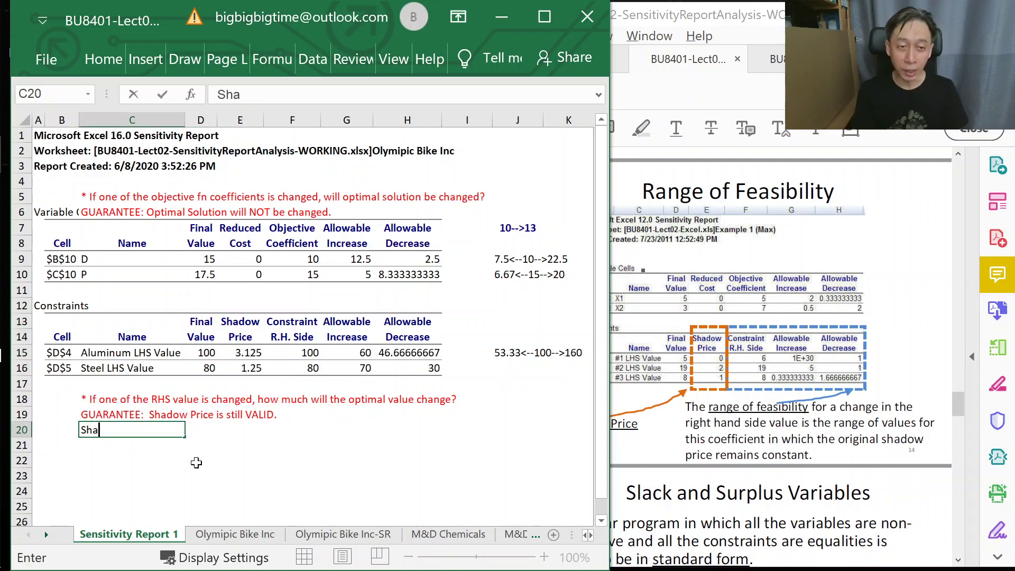
text(dow Price:  A)
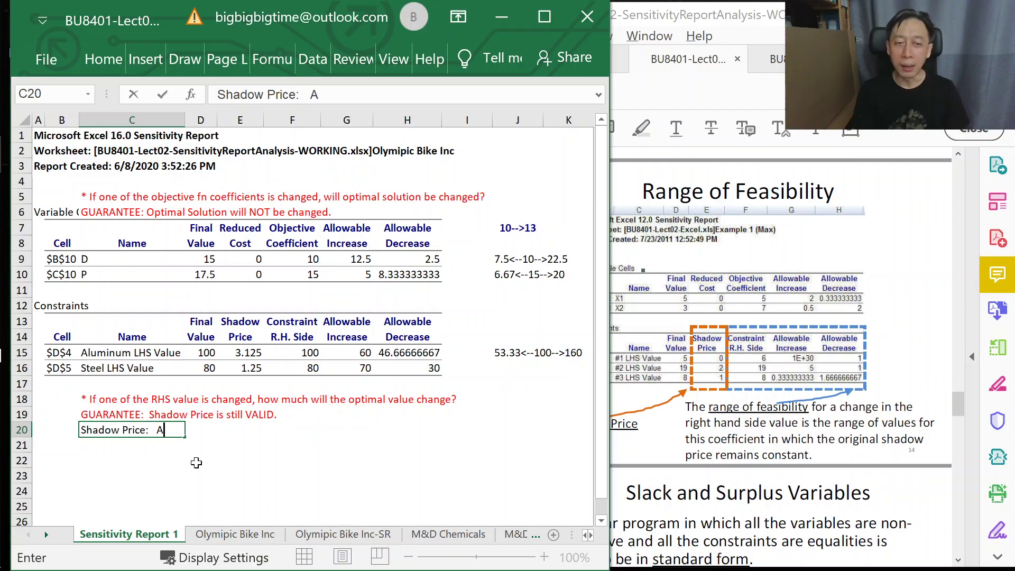
key(BackSpace)
text(Numerical)
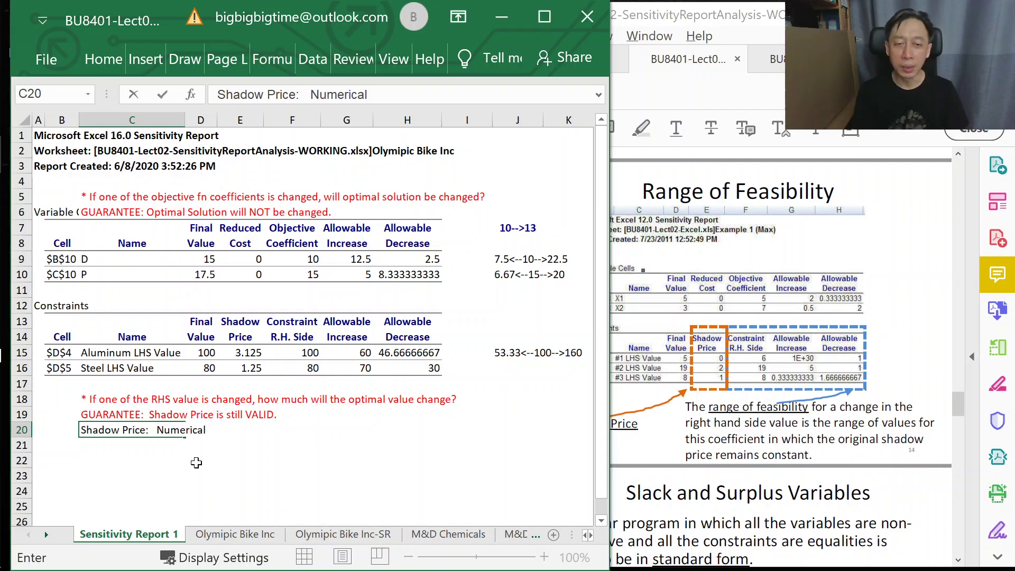
text( quantity of)
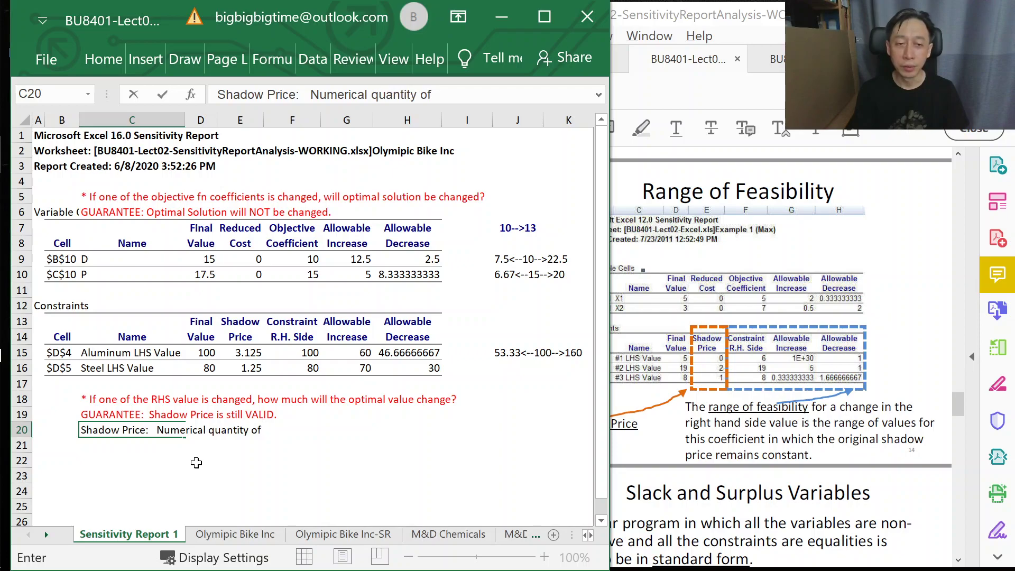
text( increase )
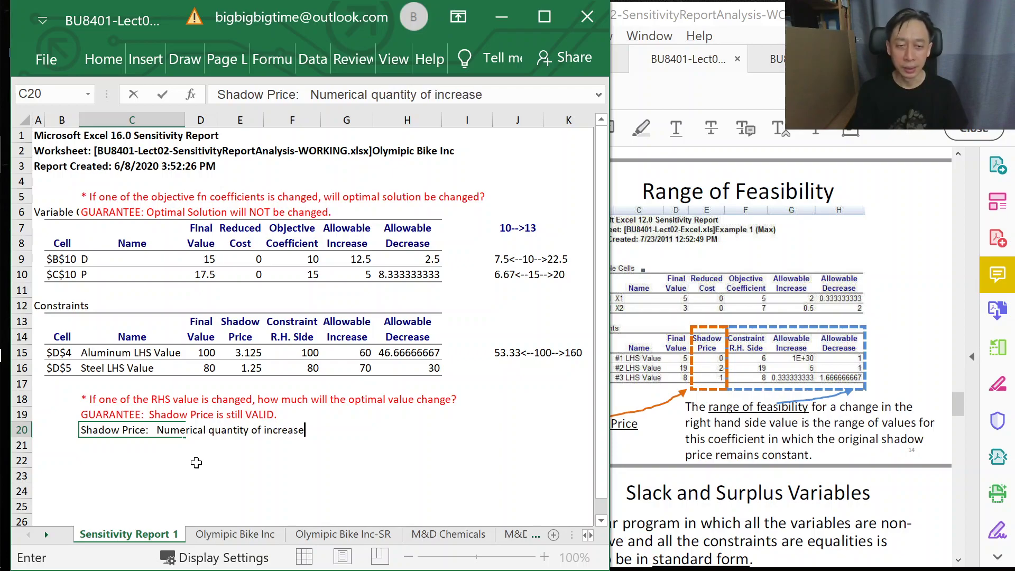
text(in optimal va)
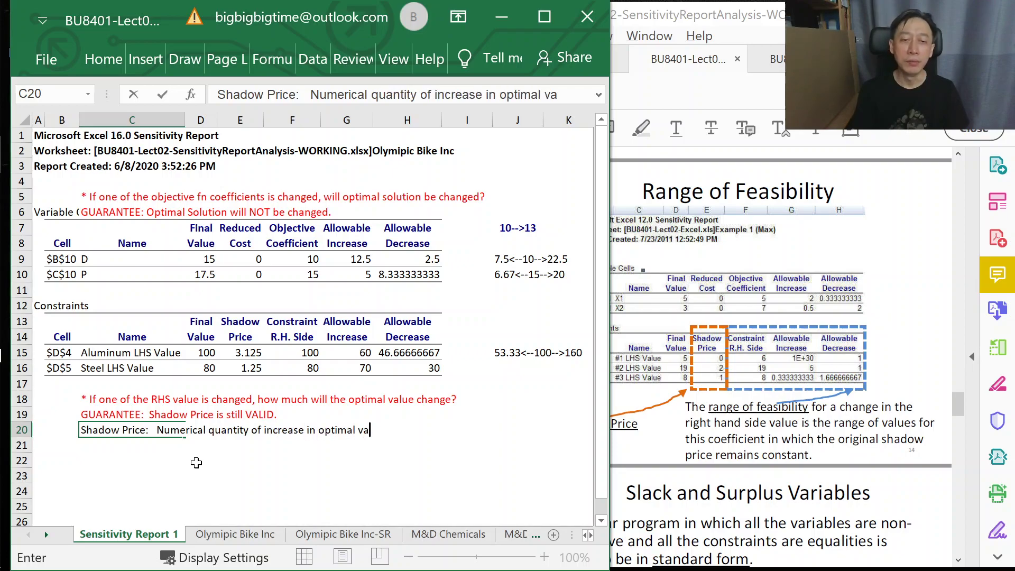
text(lue per )
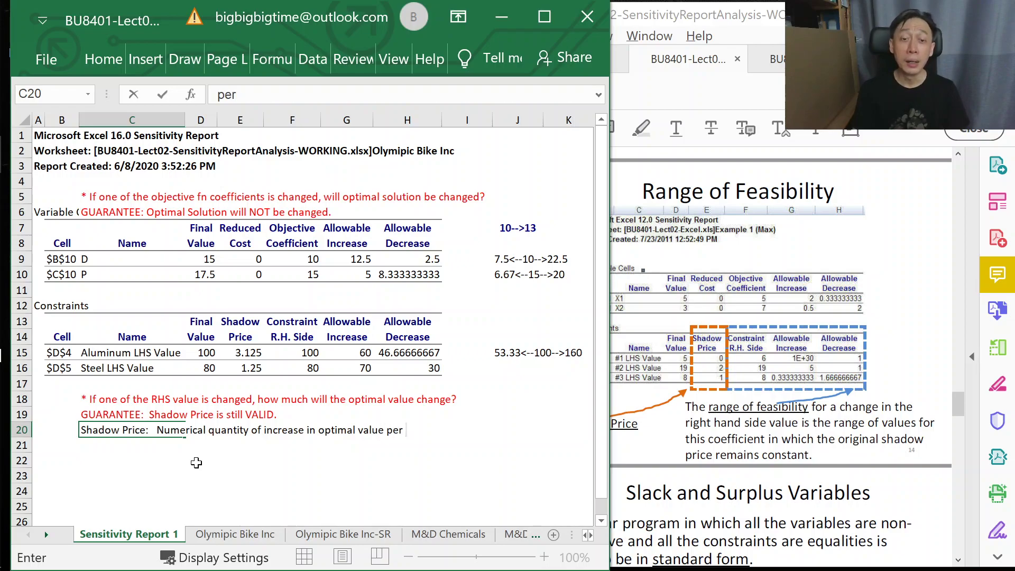
text(unit INC)
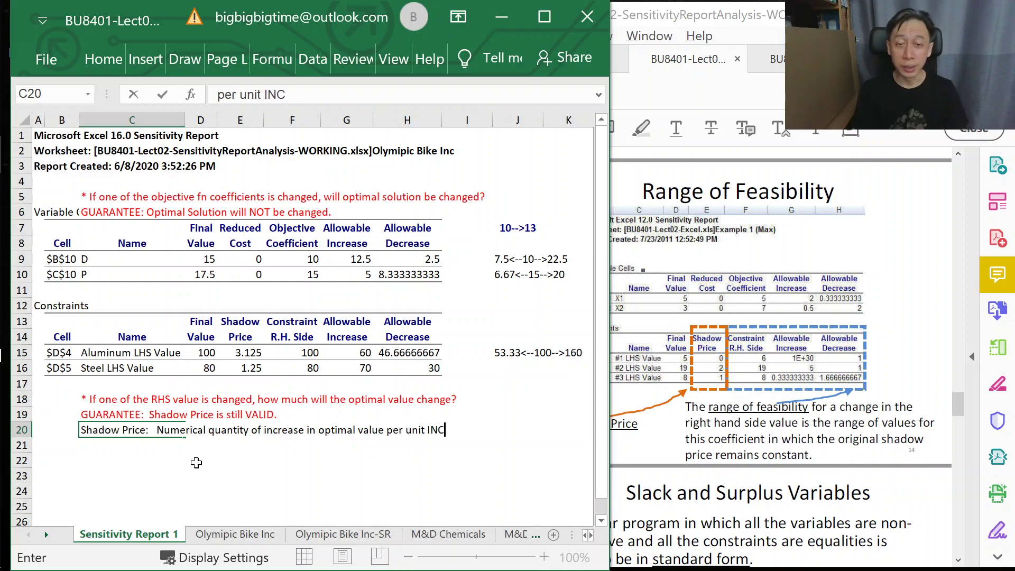
text(REASE in )
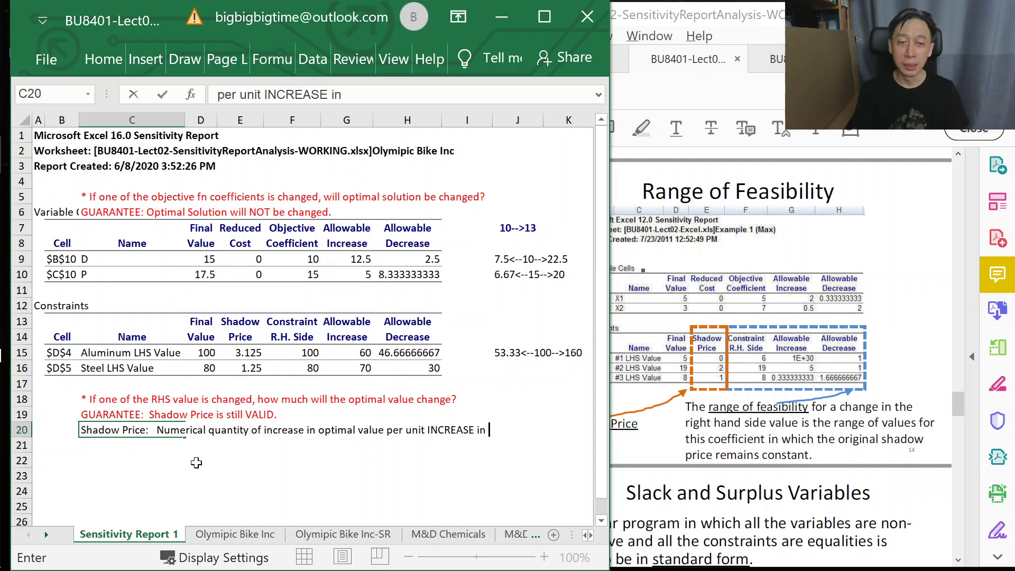
text(RHS )
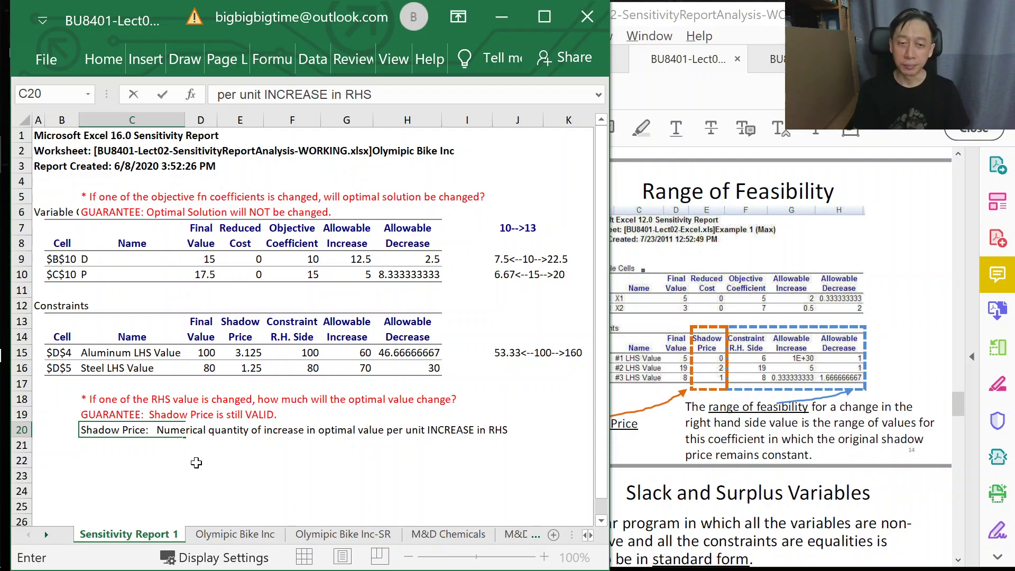
text((x)
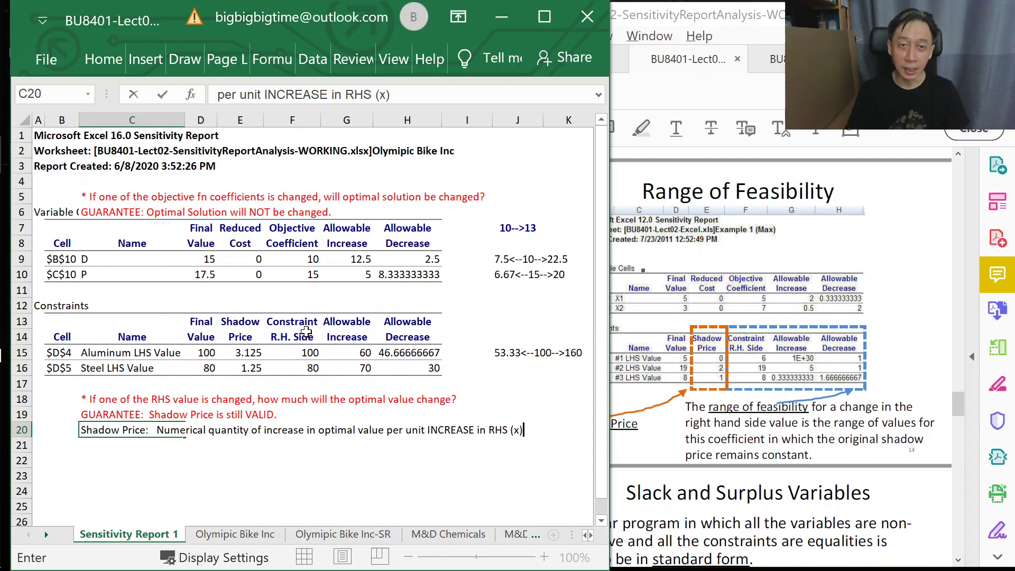
click(319, 430)
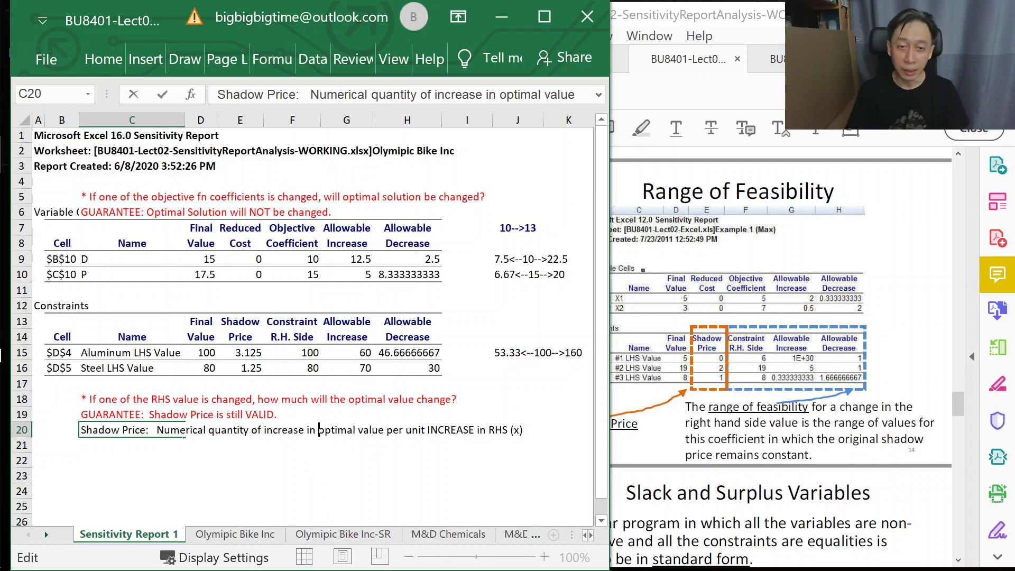
key(ctrl+Right)
key(ctrl+Right)
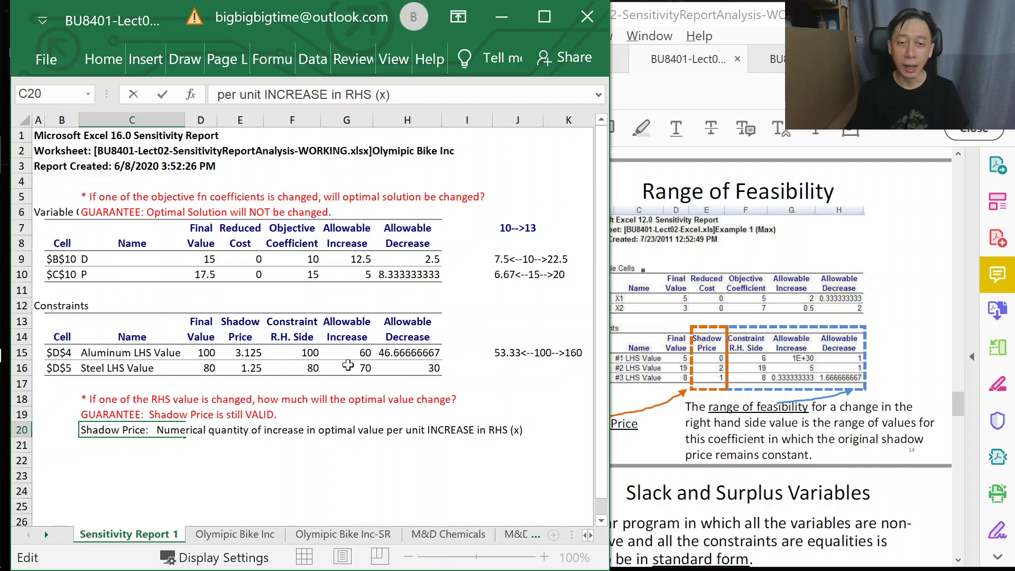
text((y))
key(Return)
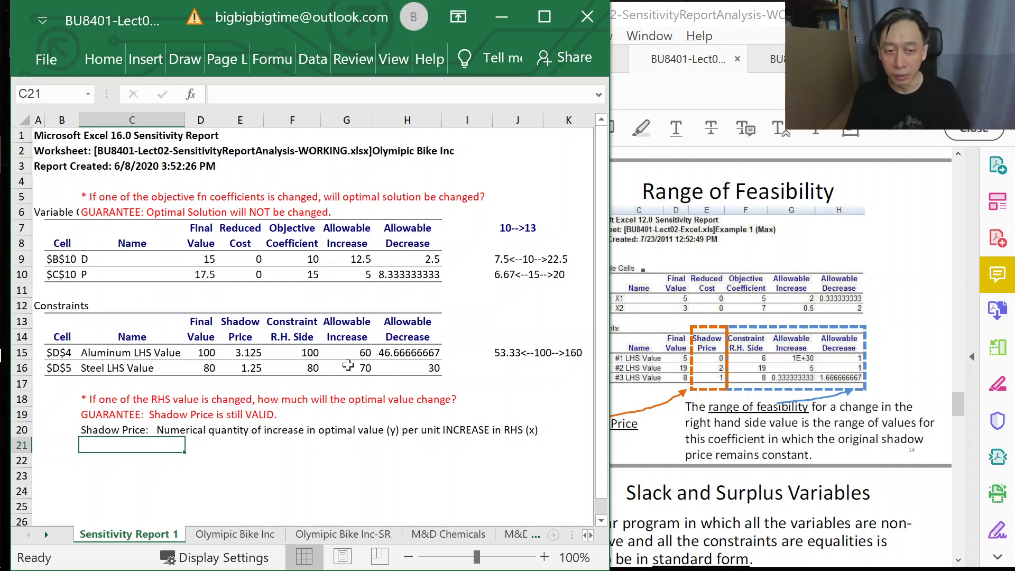
click(183, 425)
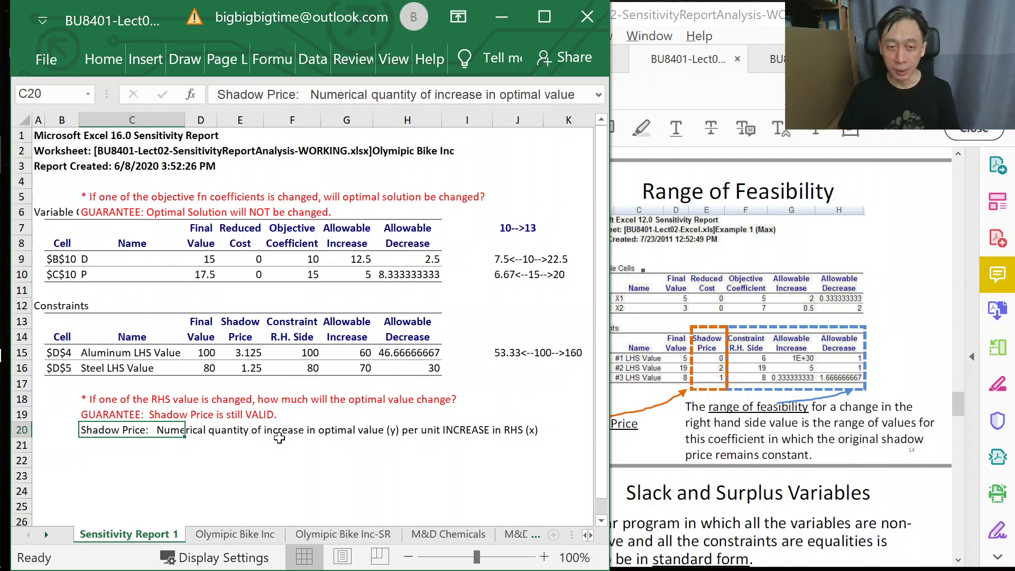
click(295, 356)
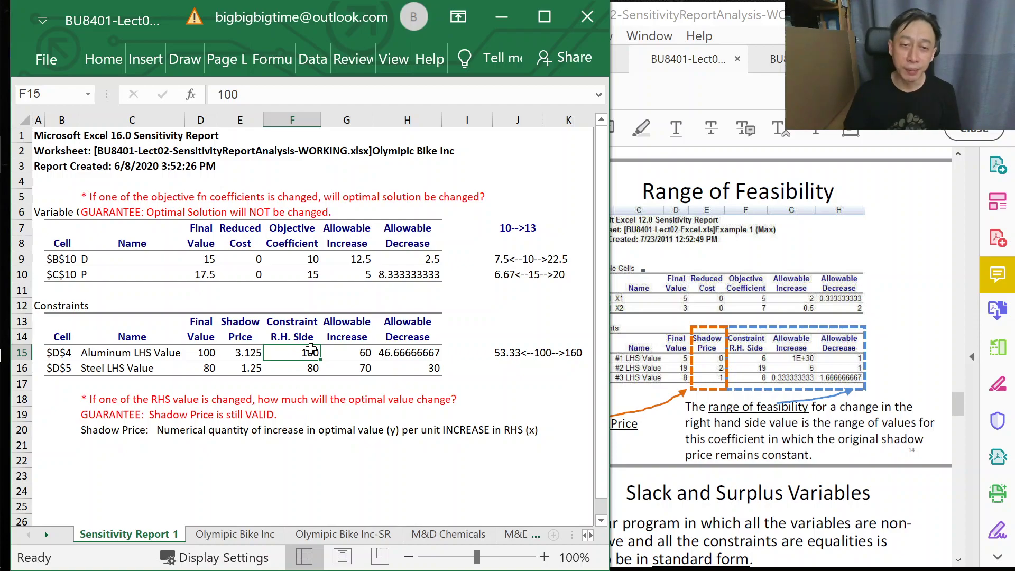
click(309, 369)
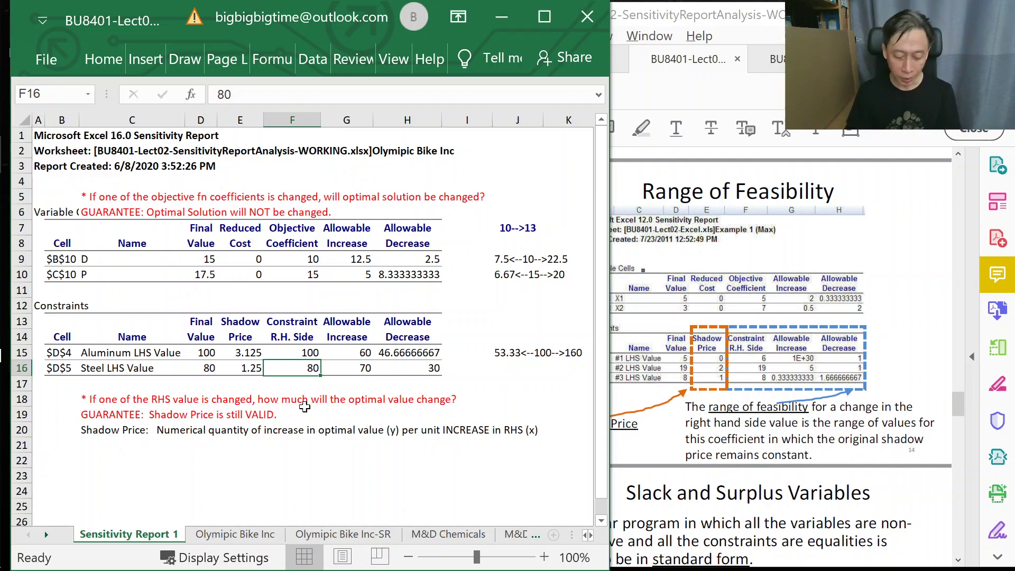
key(Up)
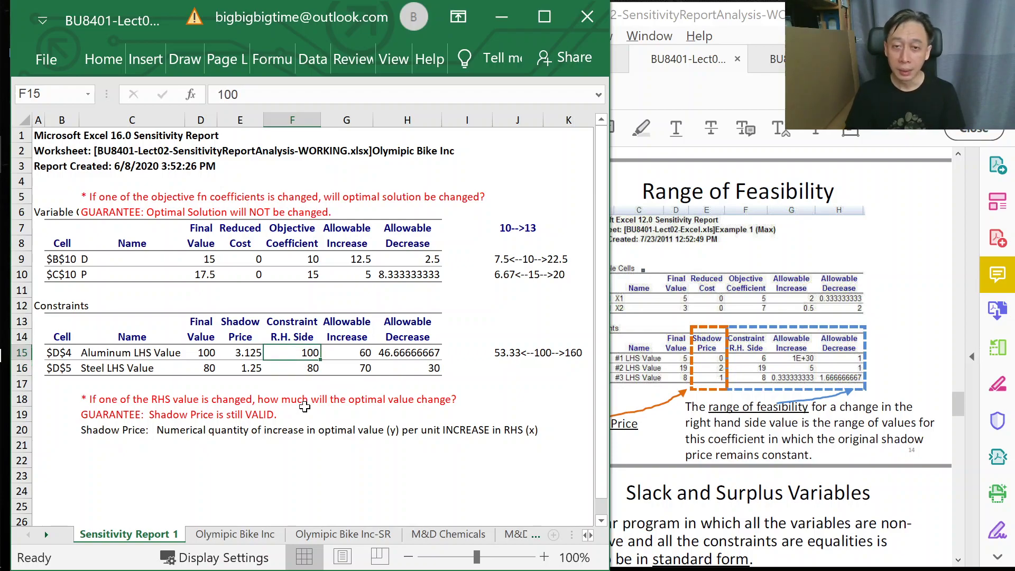
Enter the RHS change note 100-->150 in J13
click(519, 322)
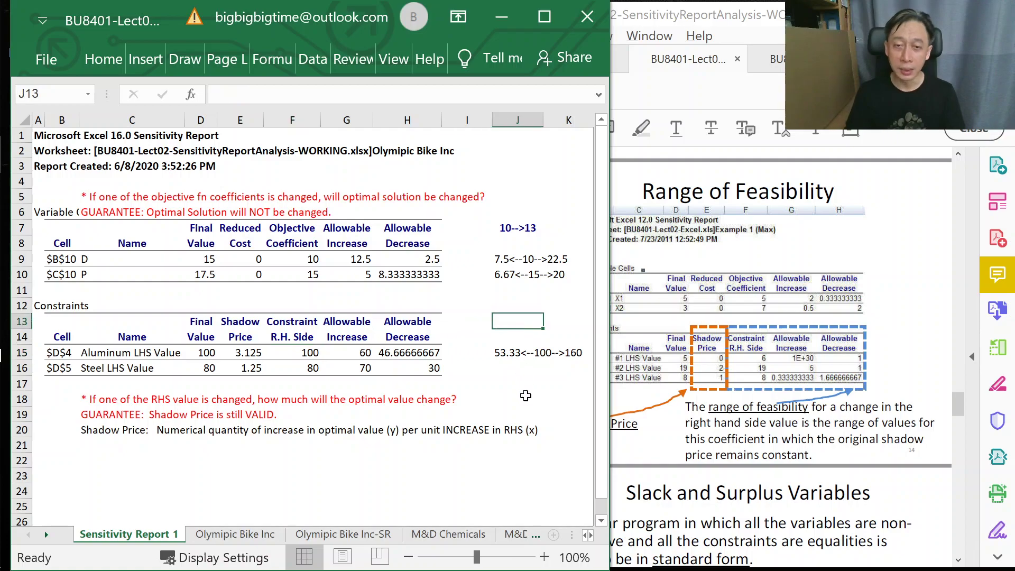
text(19)
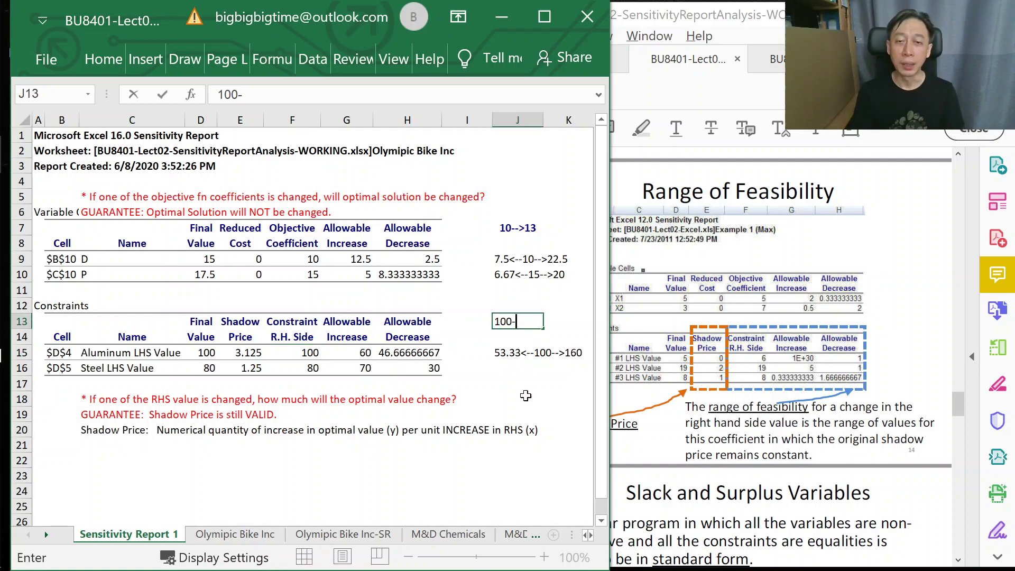
text(150)
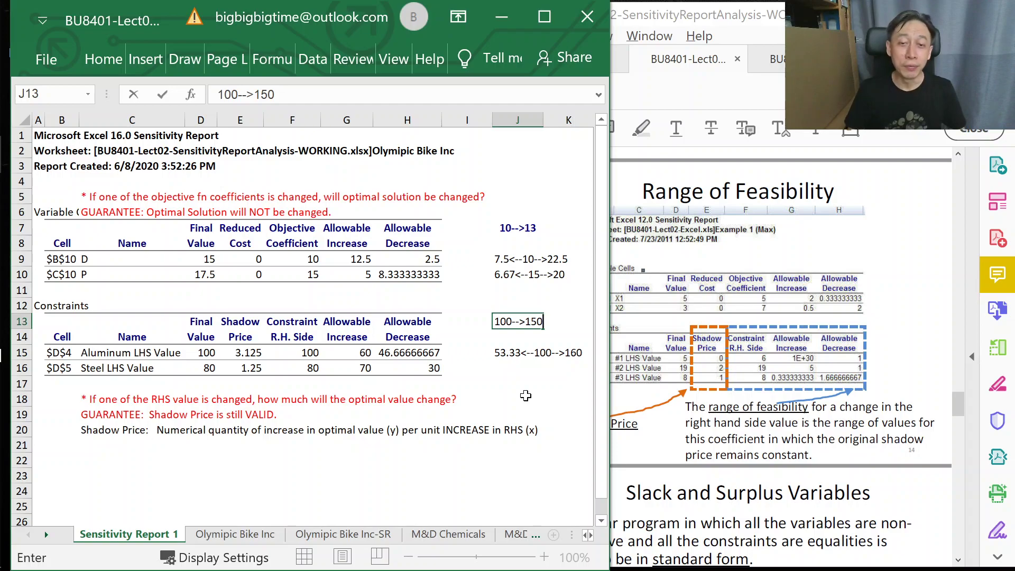
key(Escape)
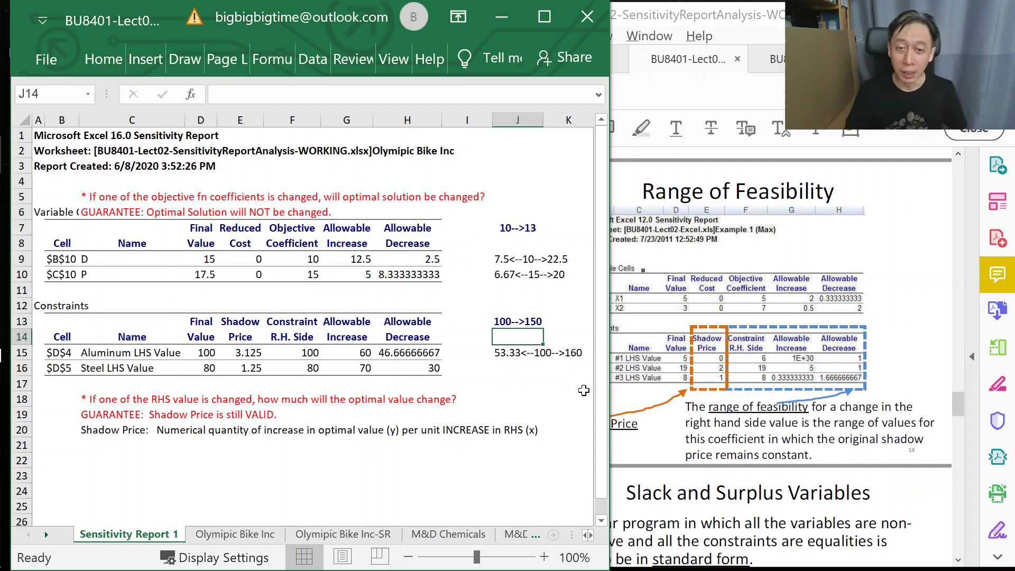
click(508, 359)
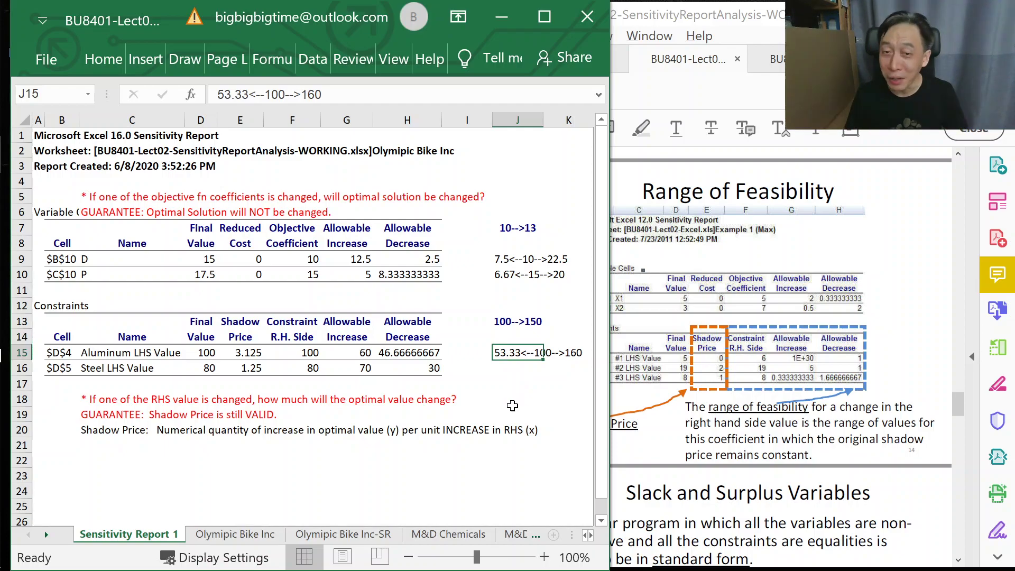
click(126, 411)
click(228, 353)
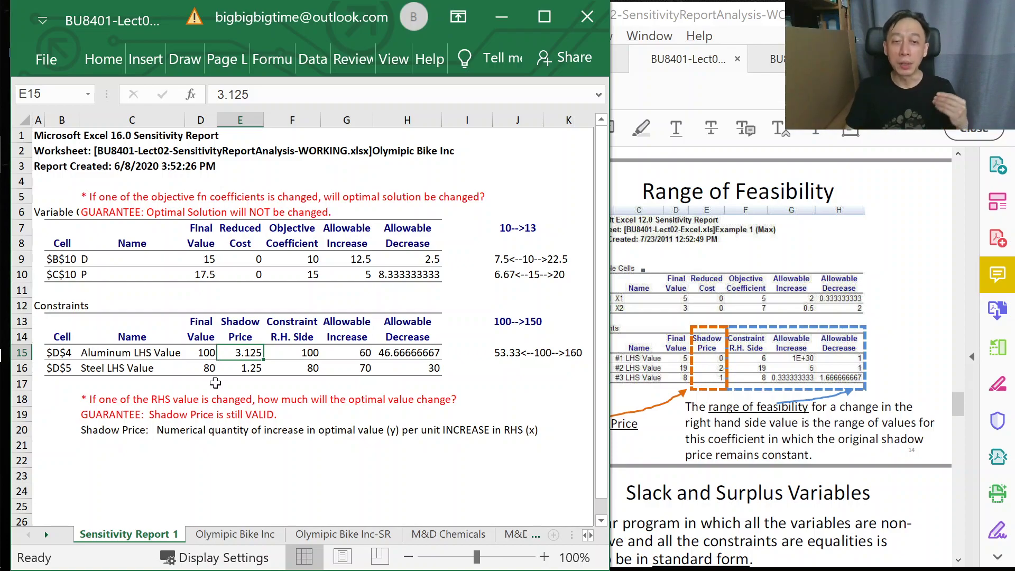
click(308, 355)
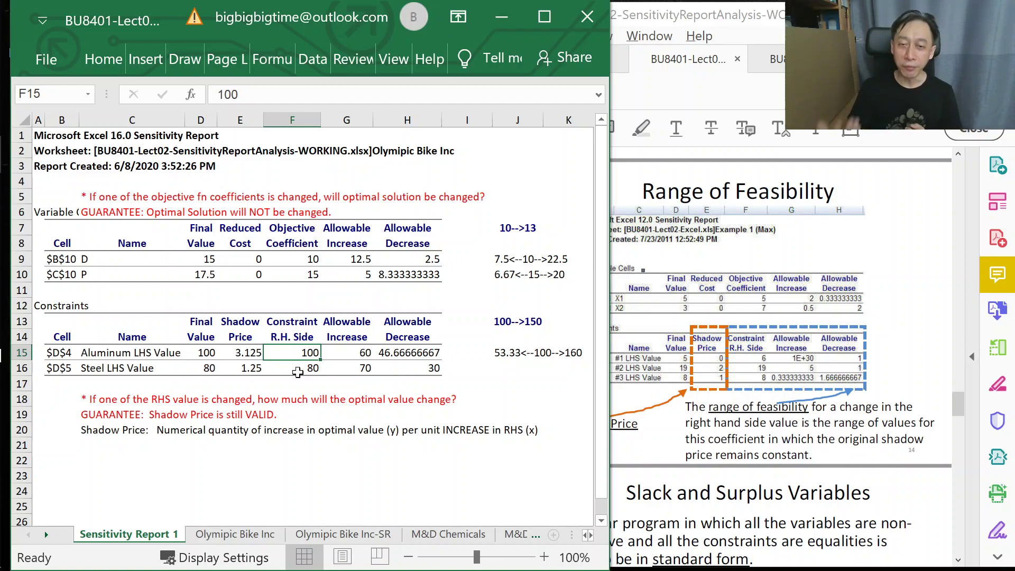
Enter =50*E15 in J14 to show the 156.25 profit increase
click(510, 332)
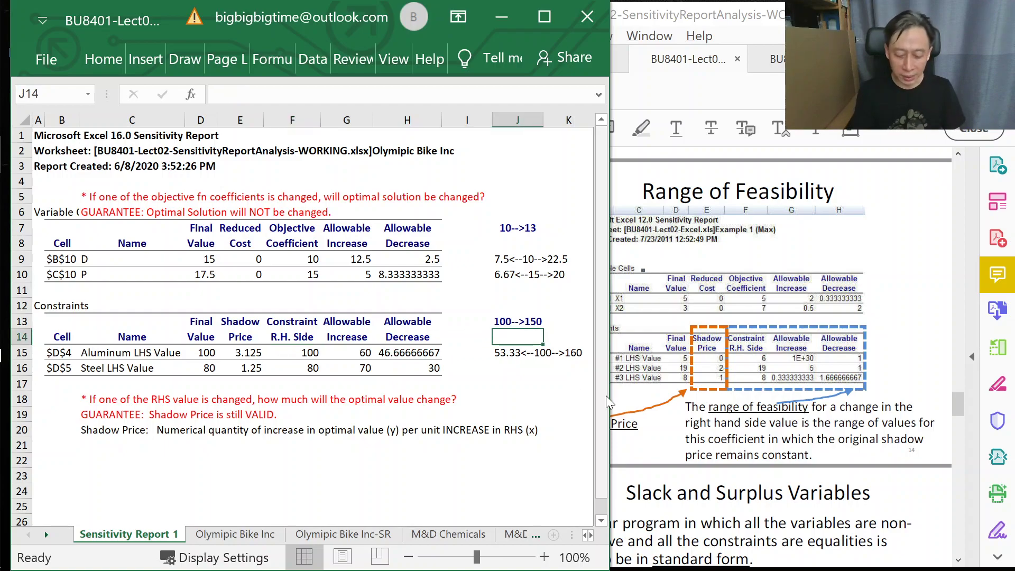
text(=50*)
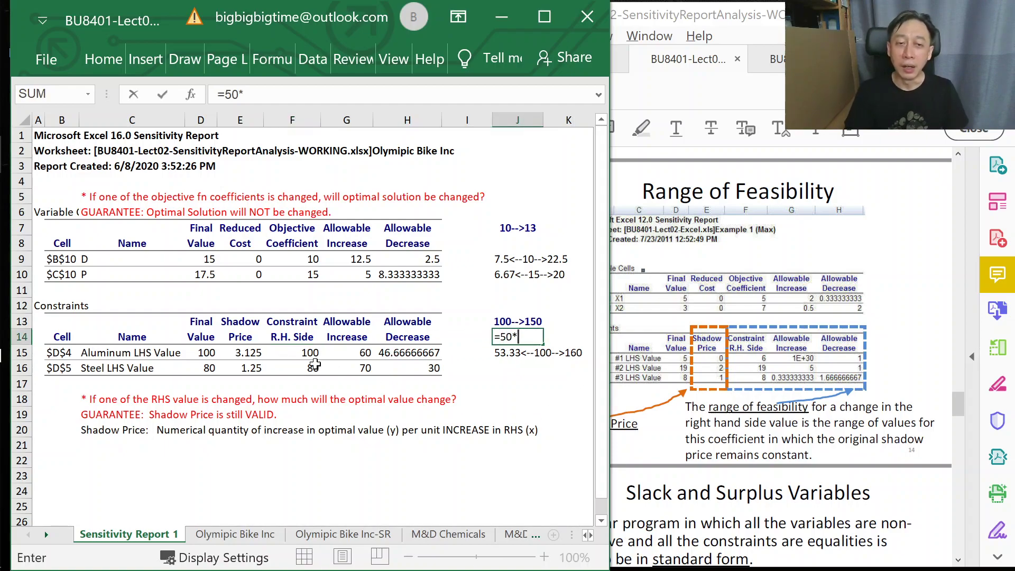
click(242, 347)
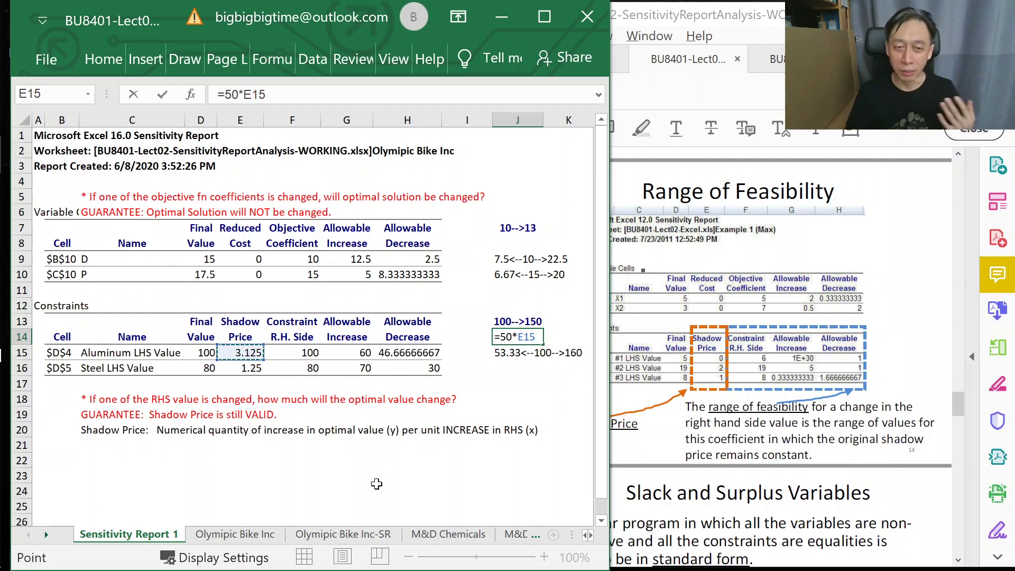
key(Return)
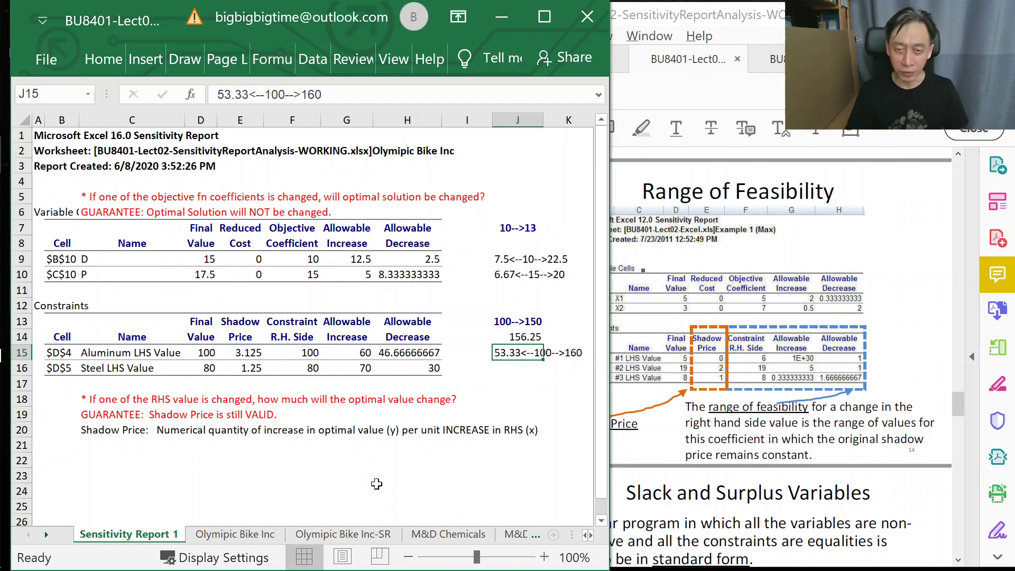